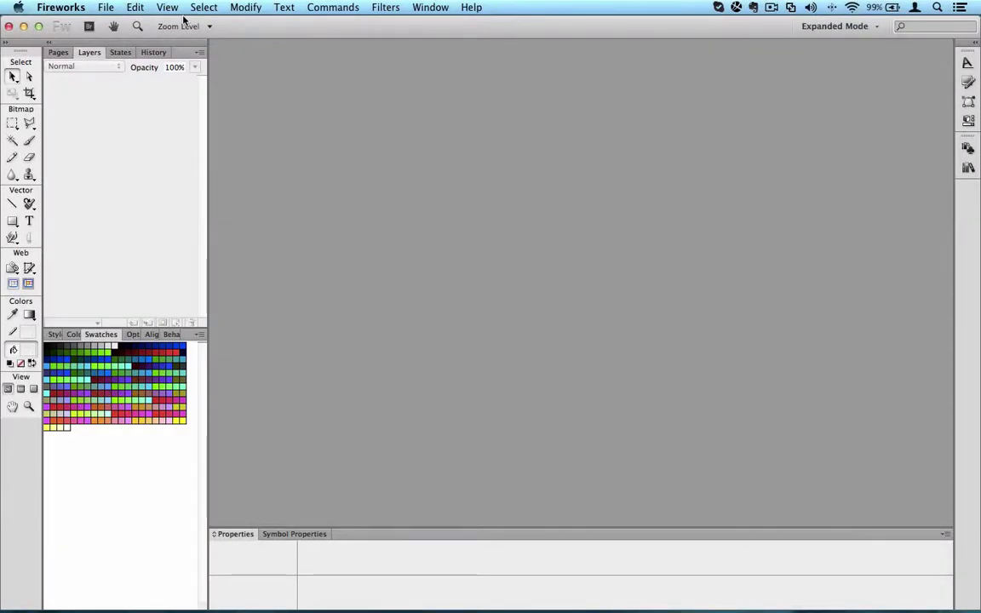
Step: Start a new document 800 pixels wide by 800 pixels high on a white canvas
click(102, 8)
click(114, 25)
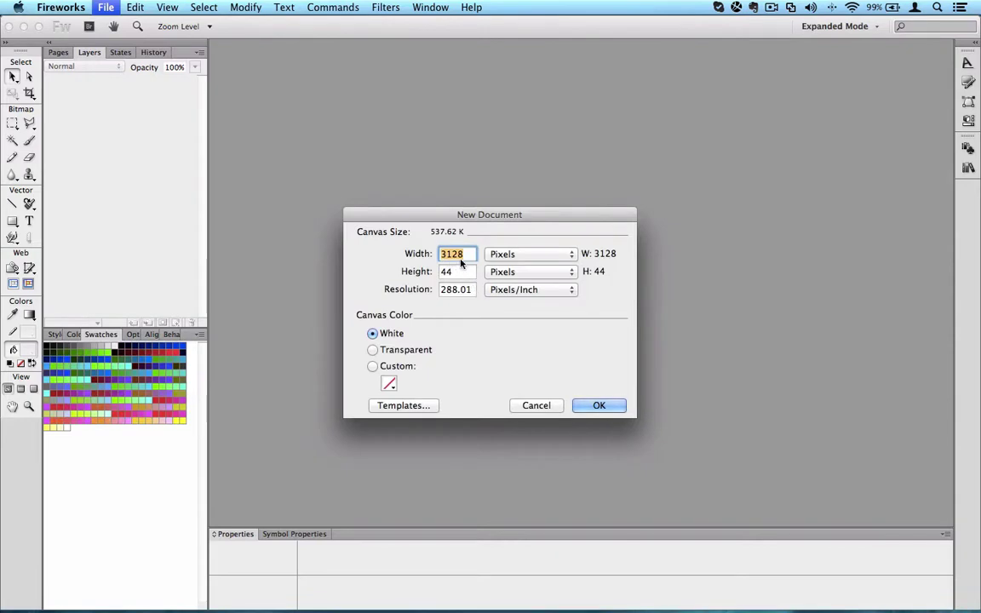
text(800)
key(Tab)
text(800)
key(Return)
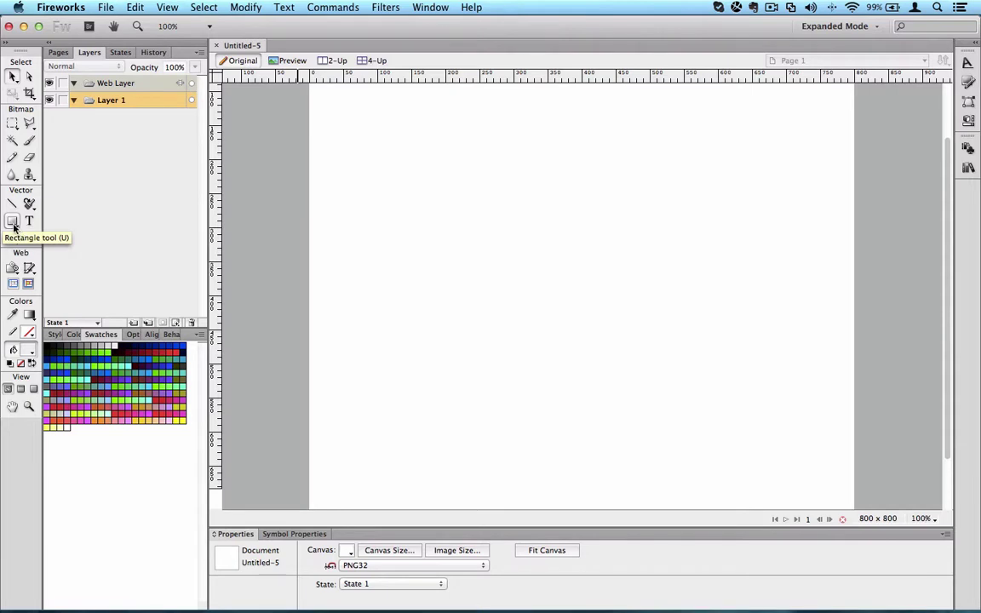
Step: Draw a light grey rounded rectangle, about 233 × 65 px, in the canvas's upper left
click(14, 226)
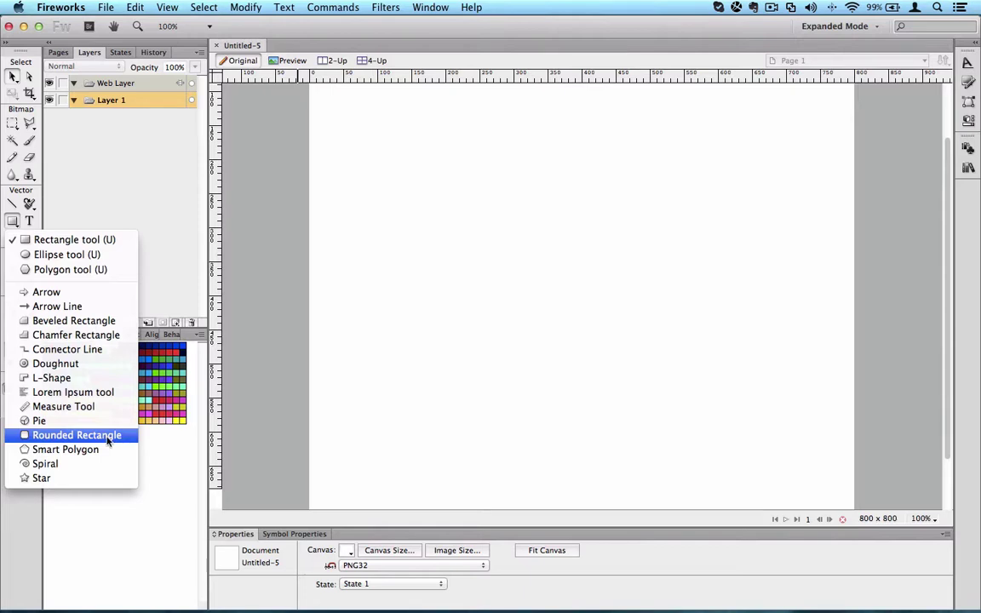
click(77, 435)
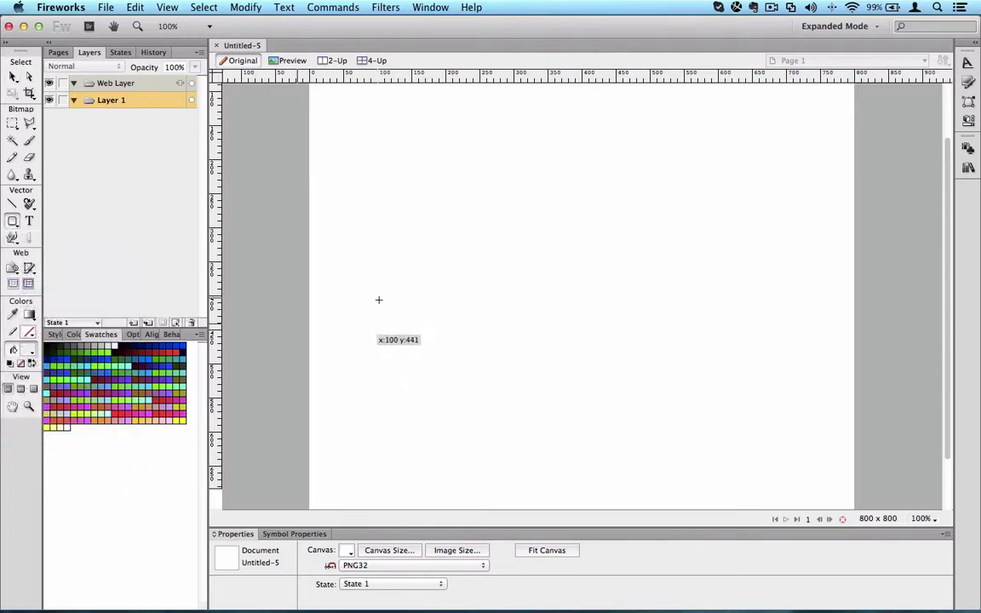
drag(353, 185, 512, 232)
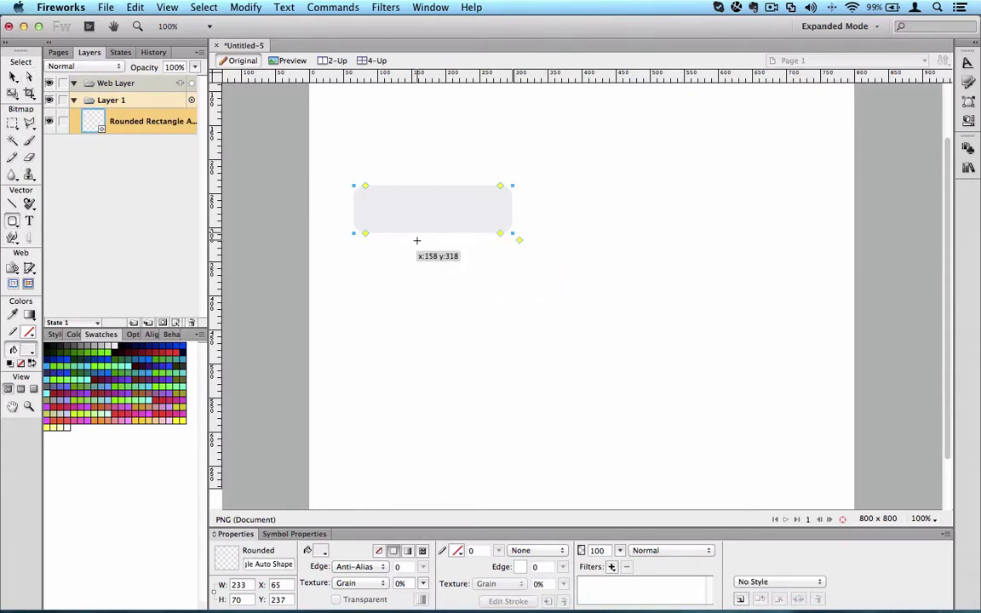
Step: Zoom in and reduce the top corners' roundness, making the bottom corners square
key(super+equal)
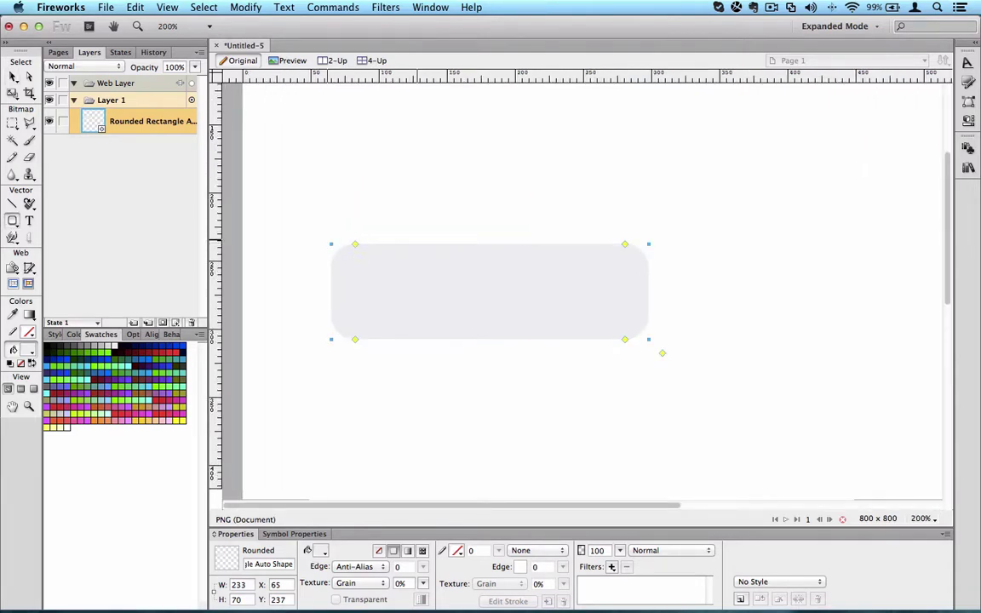
click(26, 77)
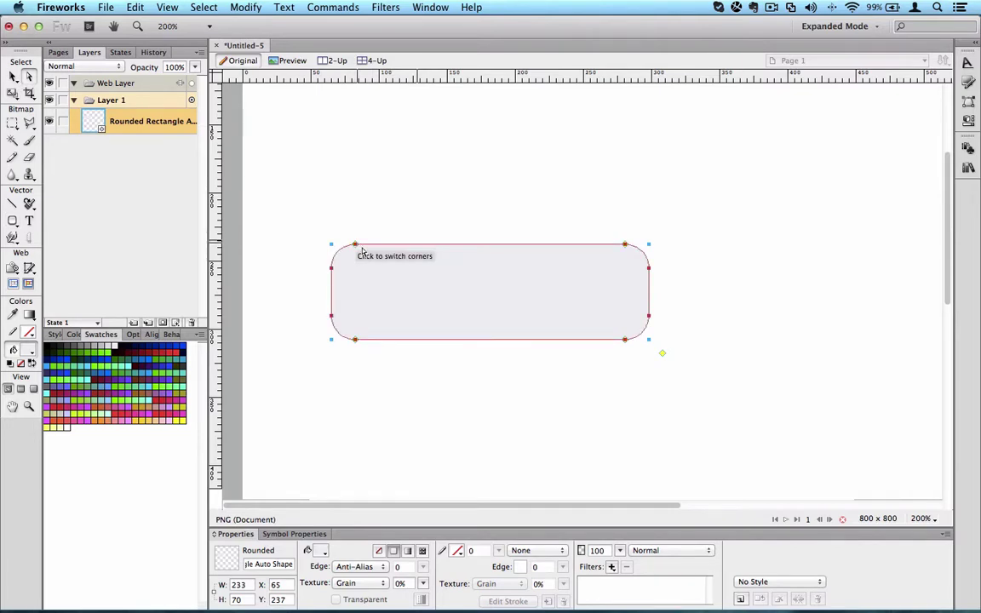
mouse_move(356, 246)
mouse_down()
mouse_move(338, 247)
mouse_move(400, 250)
mouse_move(345, 246)
mouse_up()
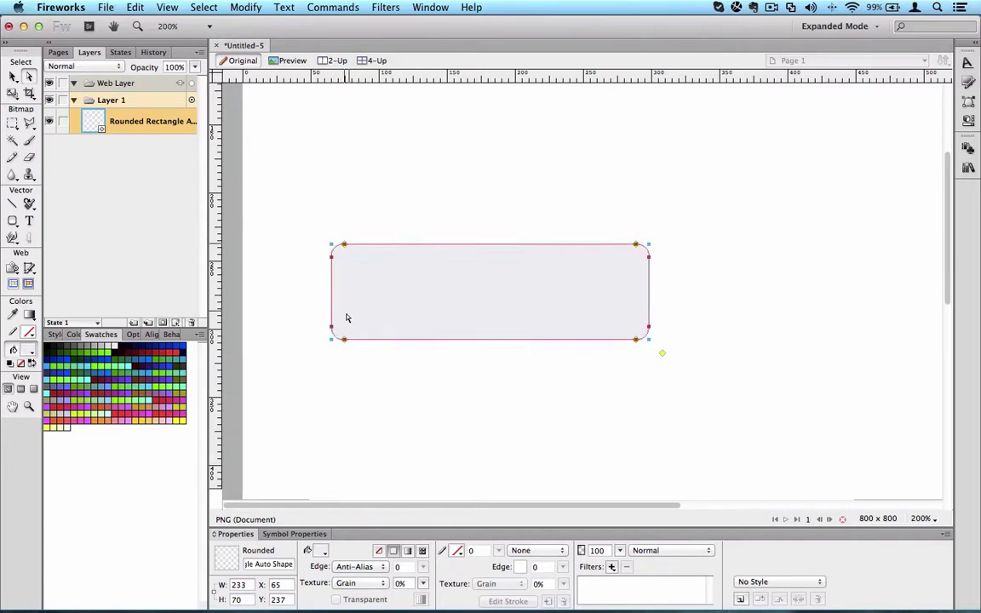
drag(343, 341, 334, 344)
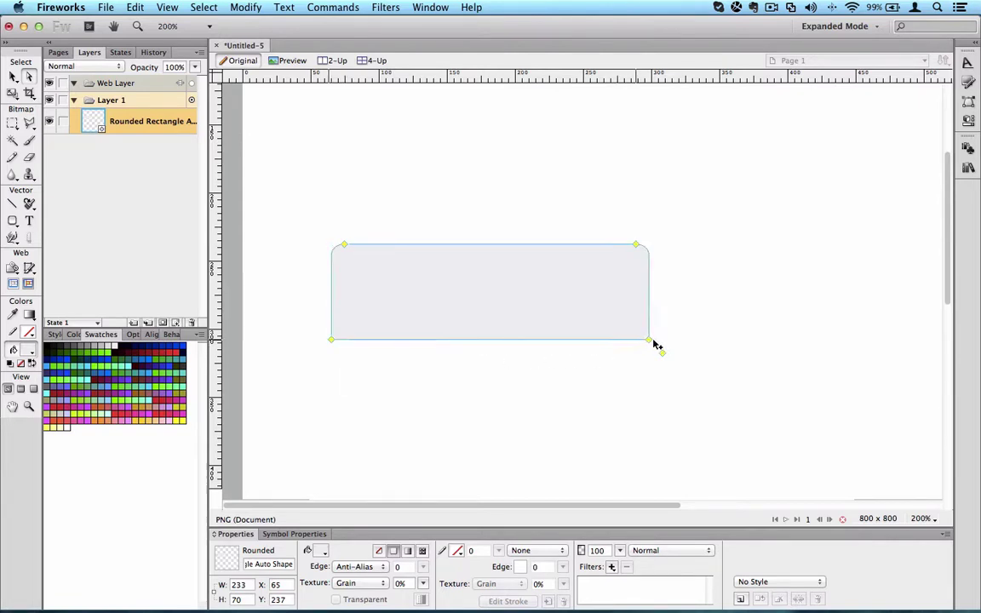
Step: Move the tab to about X 48, Y 228 and stretch it wider and shorter
click(569, 387)
click(526, 319)
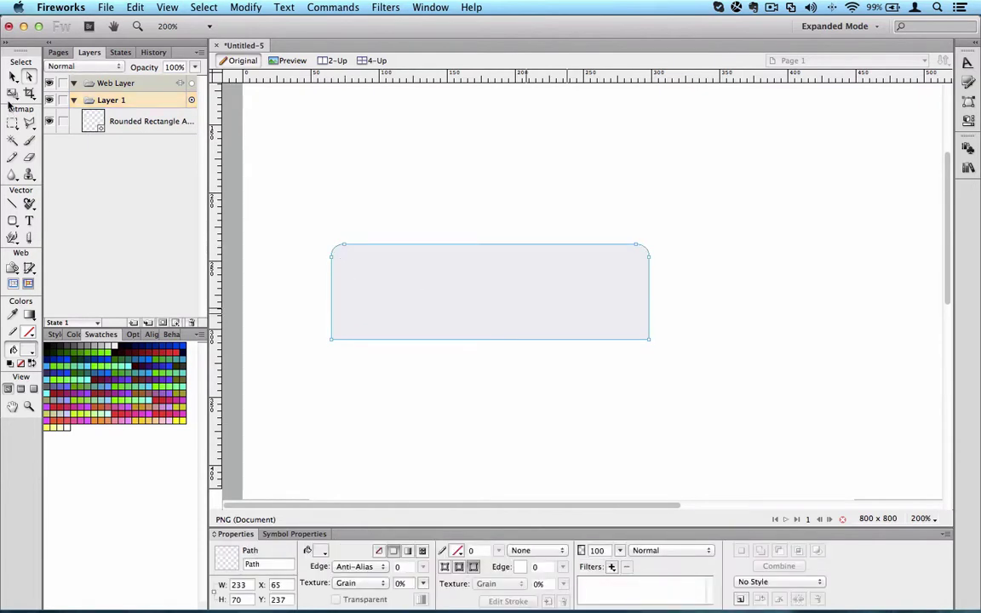
click(13, 76)
drag(519, 288, 496, 275)
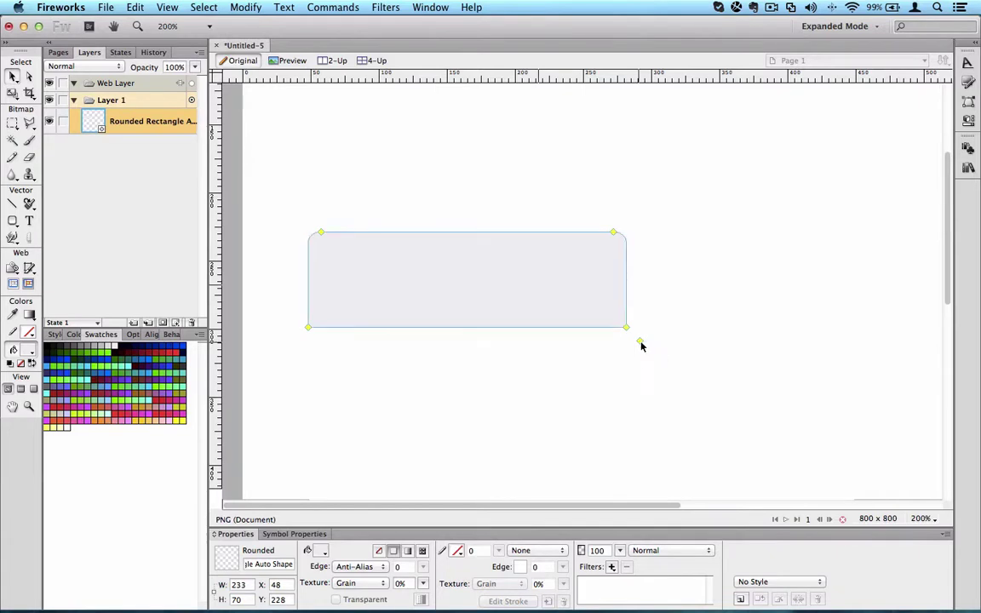
drag(638, 345, 737, 309)
Step: At 150% zoom, Alt-drag a copy of the tab to its right, accepting the auto shape warning
click(593, 343)
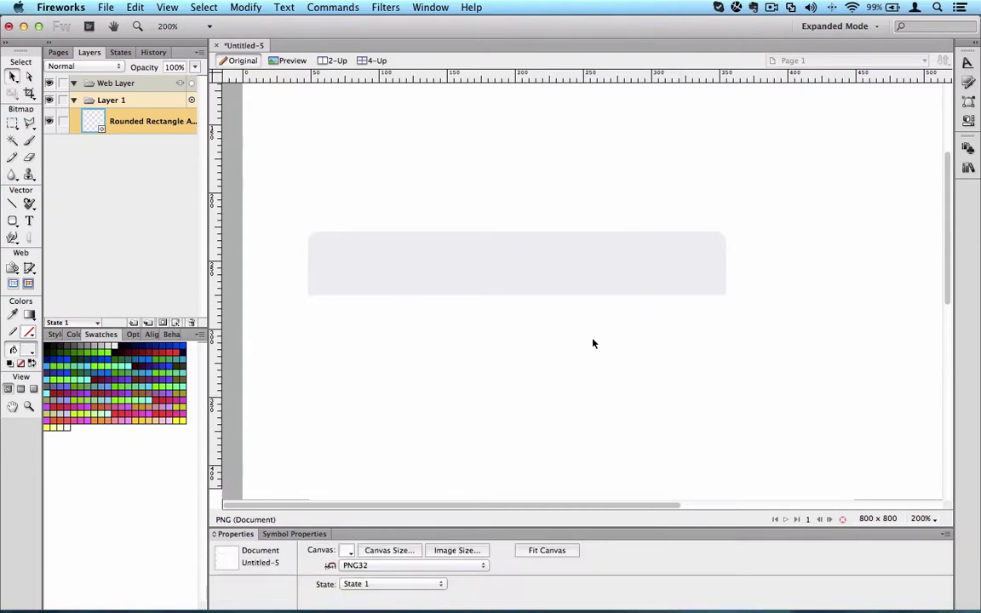
key(super+minus)
click(376, 273)
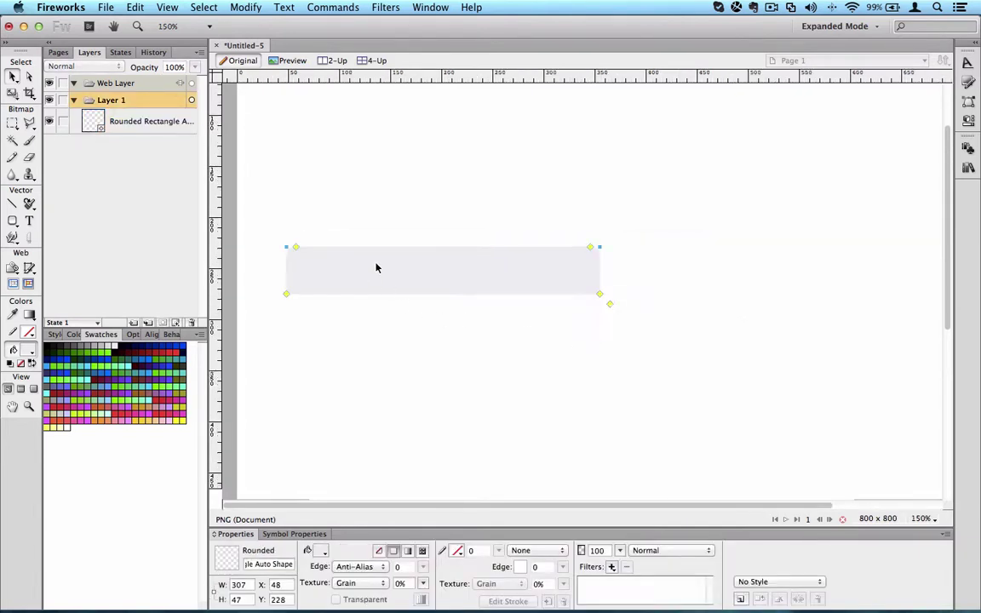
drag(339, 277, 657, 279)
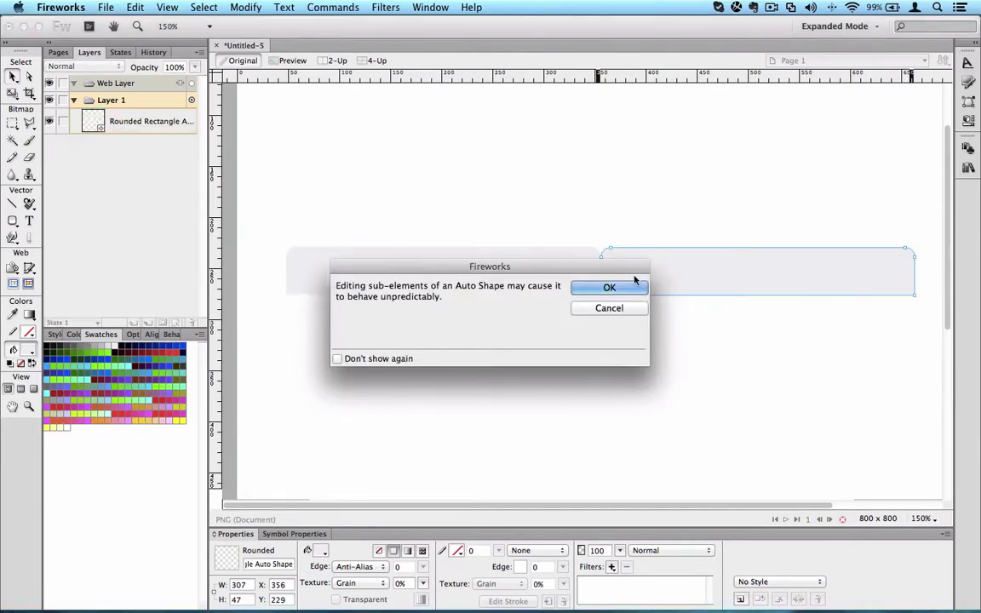
click(601, 288)
click(506, 433)
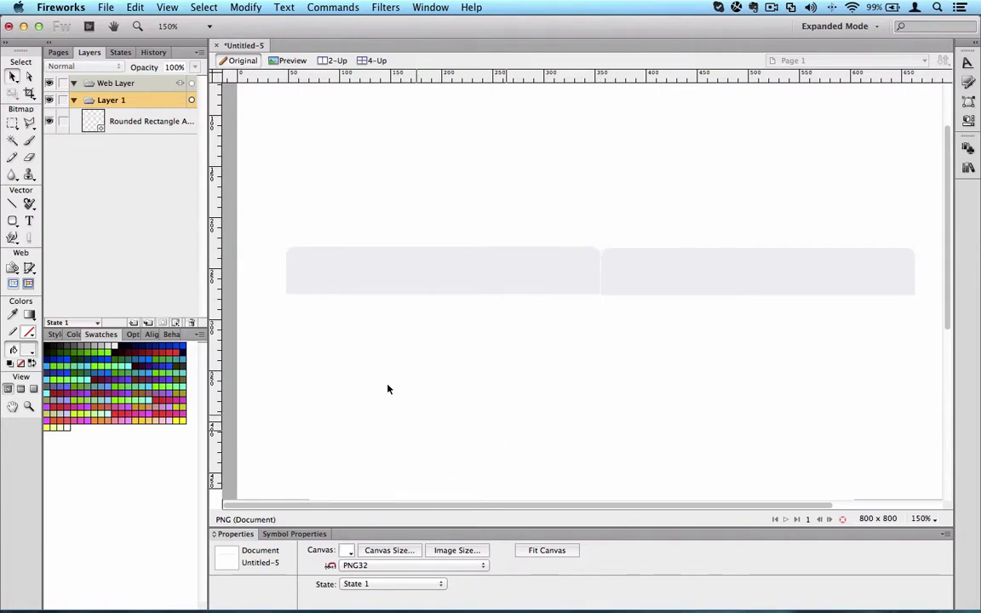
click(627, 280)
click(467, 379)
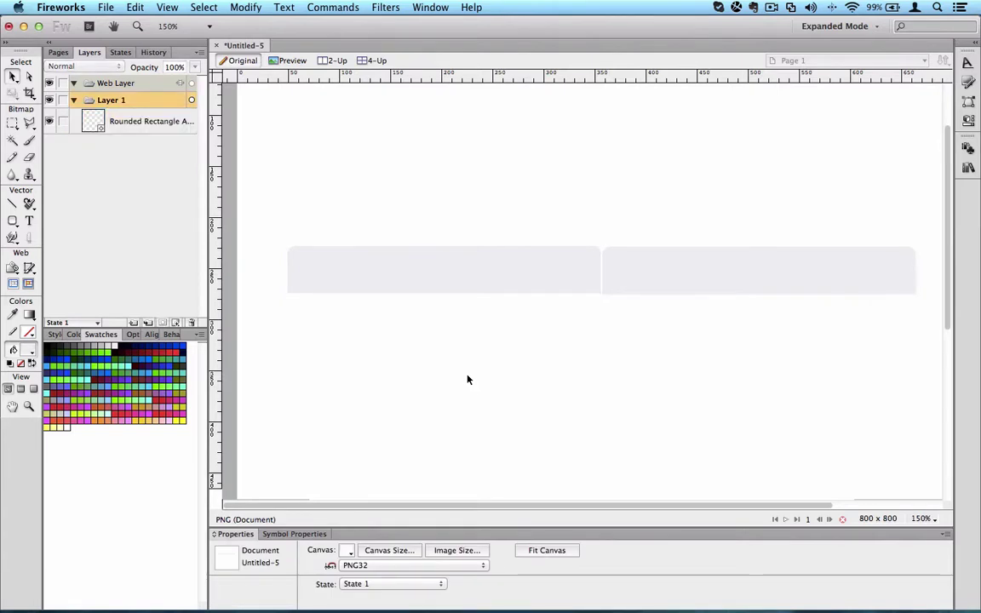
click(400, 285)
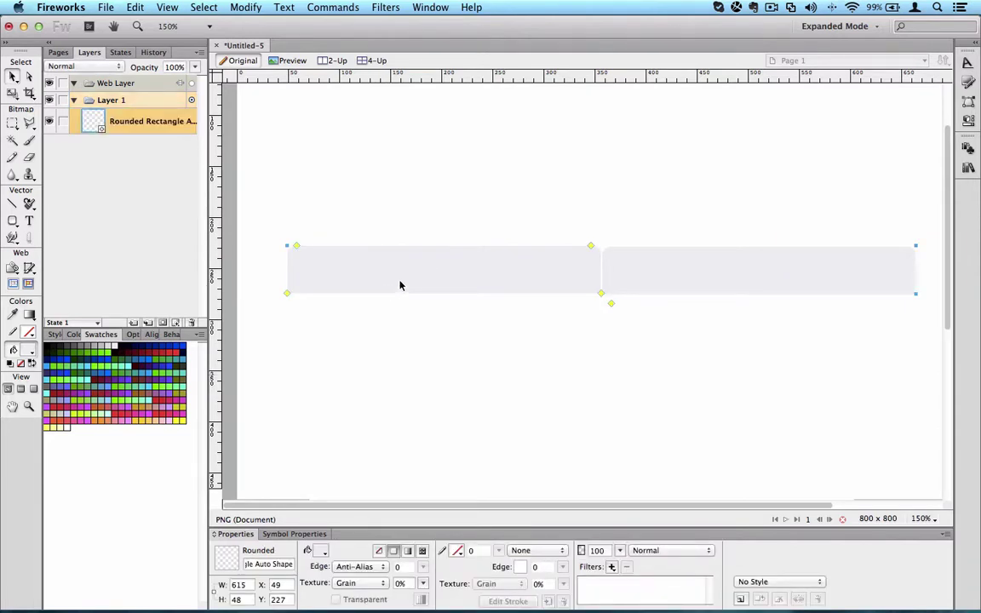
click(372, 356)
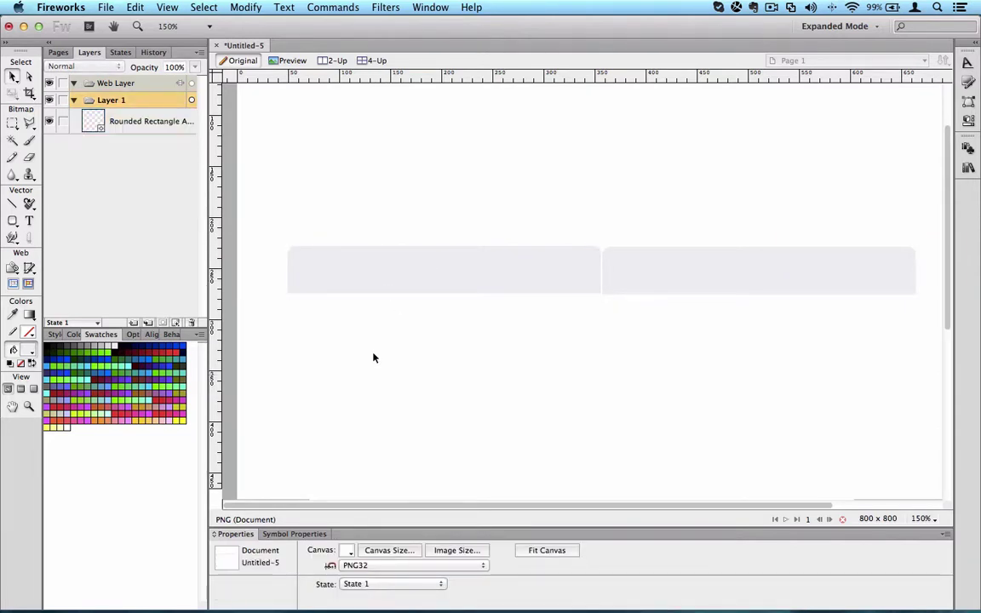
Step: Give both tabs a linear gradient fill from blue to dark blue #0000AA
click(464, 278)
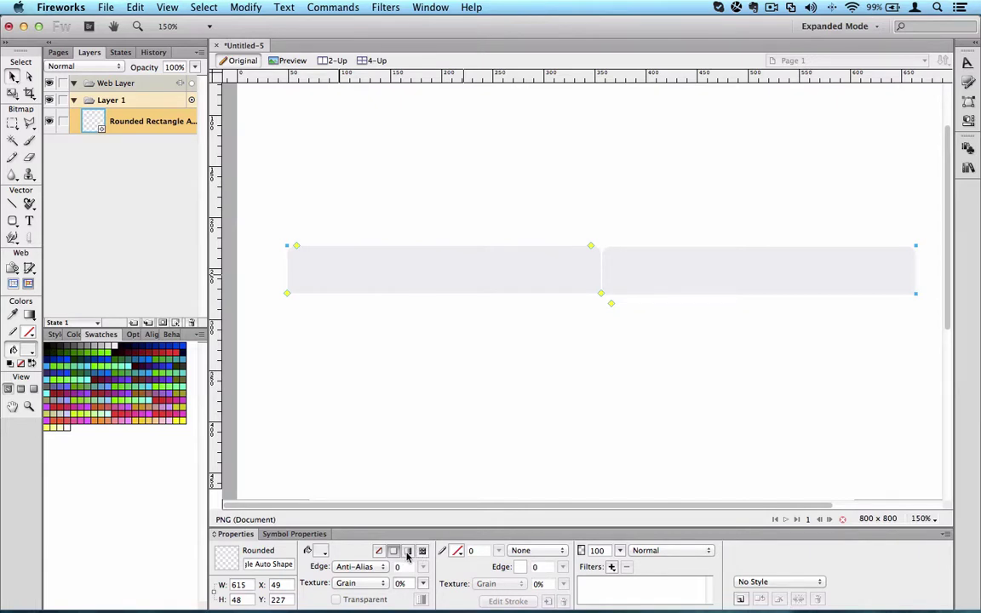
click(408, 552)
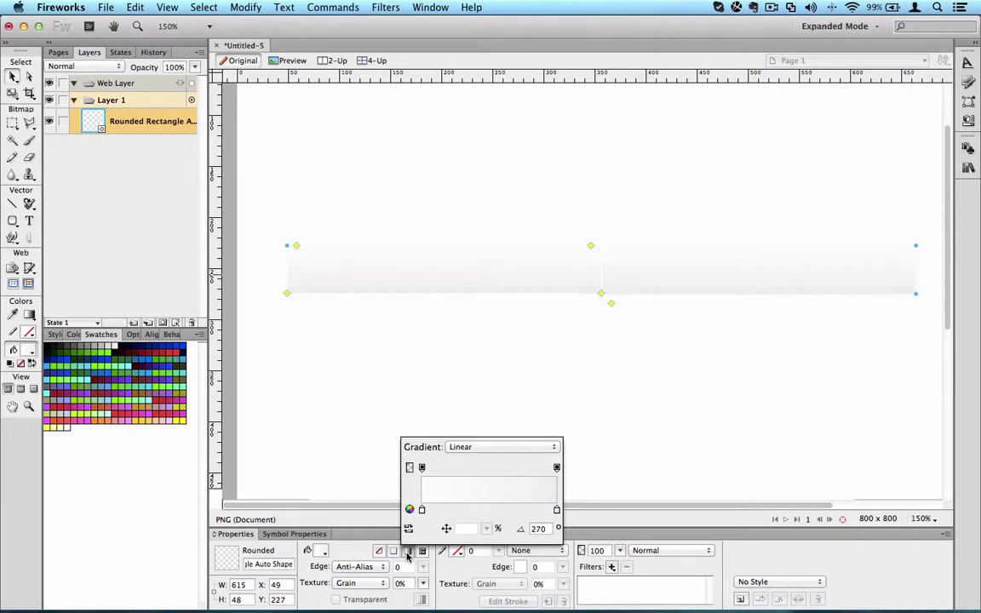
click(421, 509)
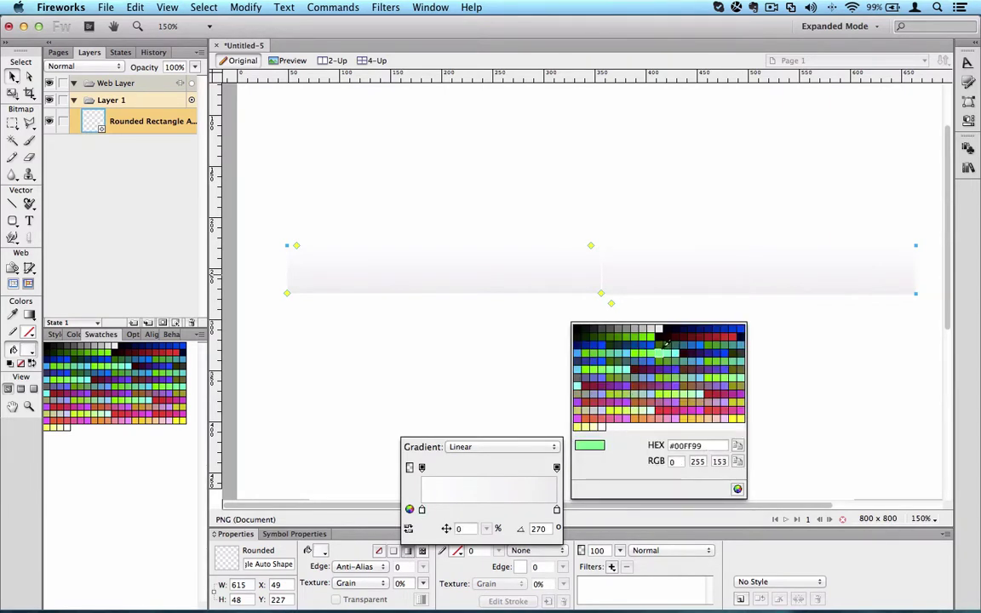
click(692, 341)
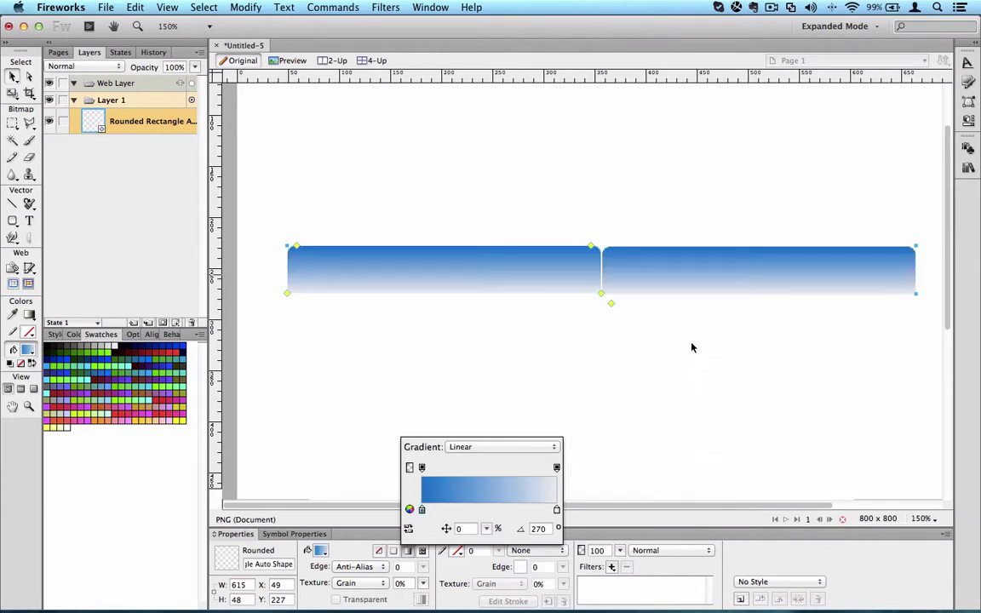
click(557, 510)
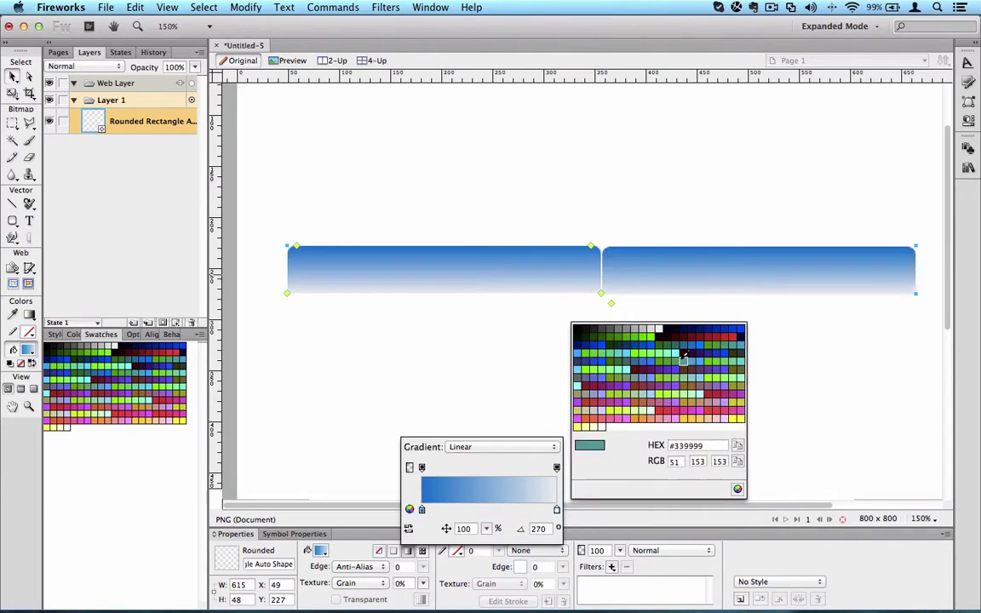
click(719, 356)
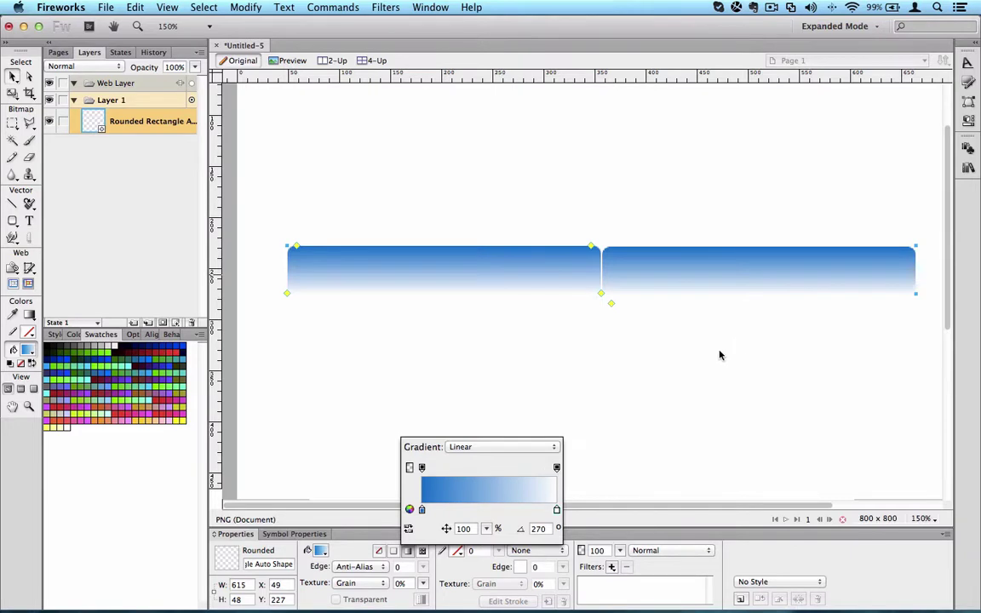
click(557, 509)
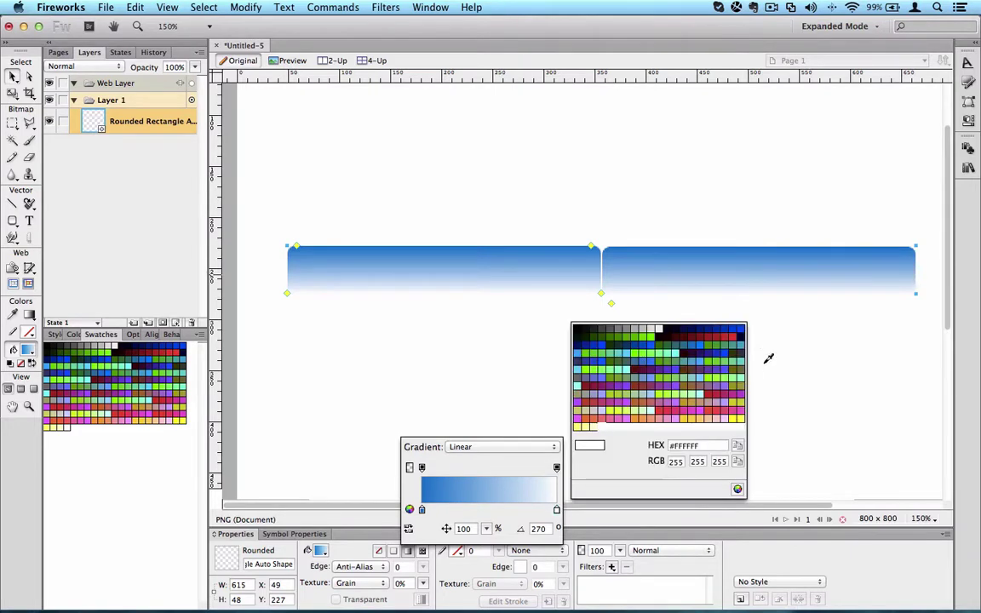
click(721, 329)
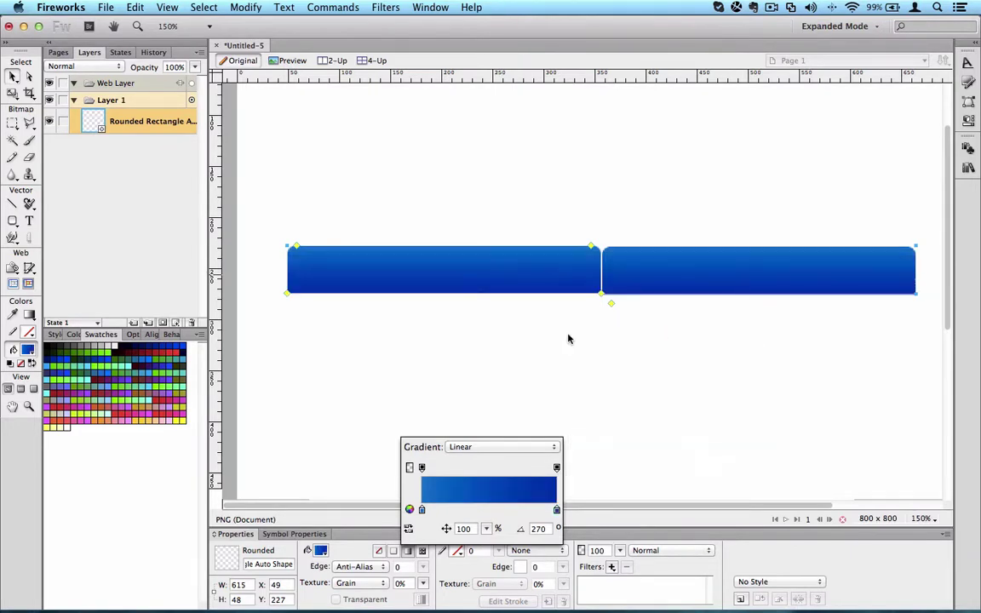
click(378, 154)
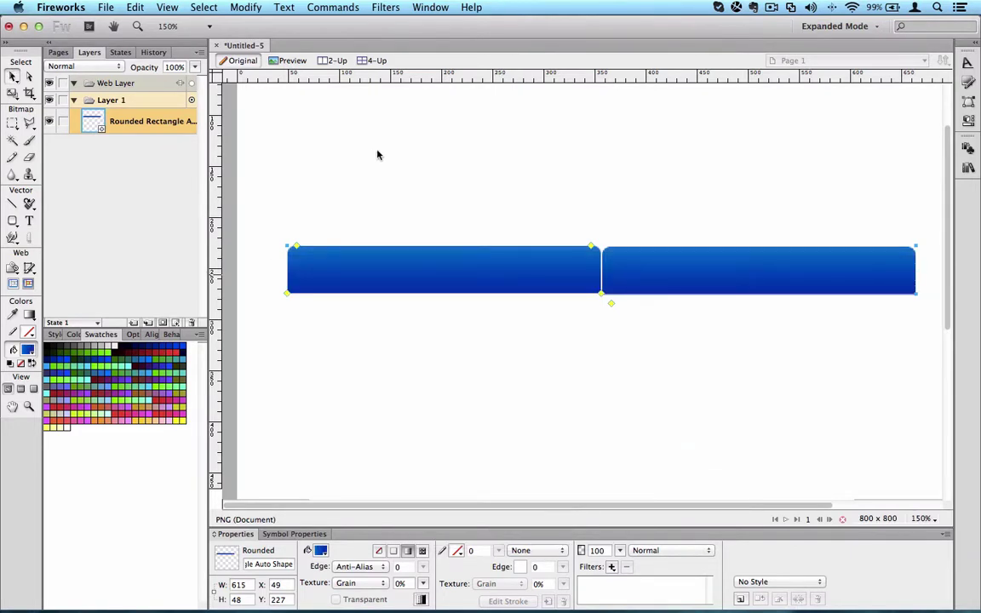
Step: Reposition the tabs and tilt their gradient handles into a shallow diagonal
drag(397, 273, 452, 186)
right_click(418, 263)
click(443, 274)
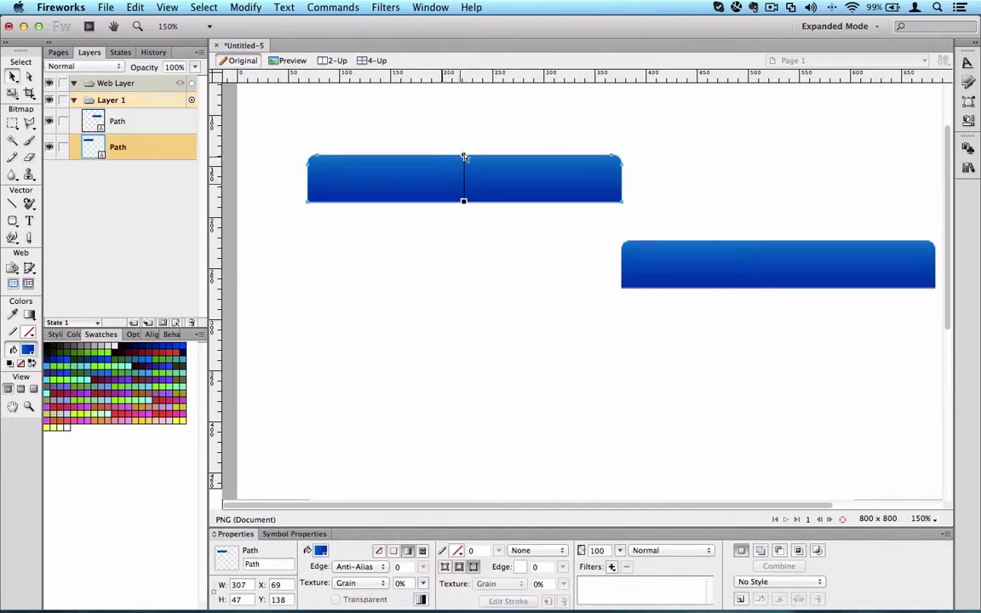
drag(464, 204, 394, 271)
drag(464, 159, 530, 128)
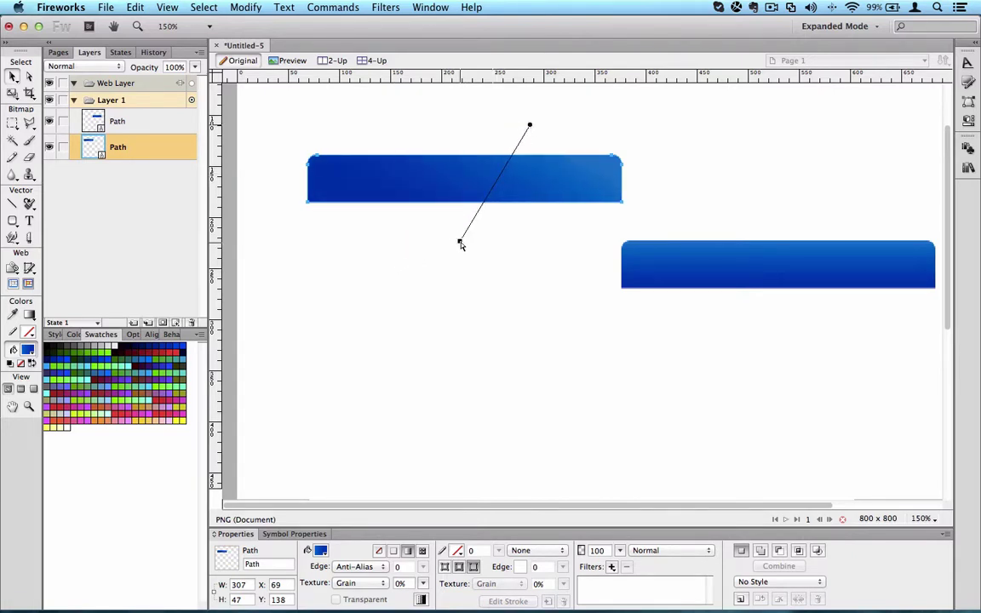
drag(458, 241, 602, 287)
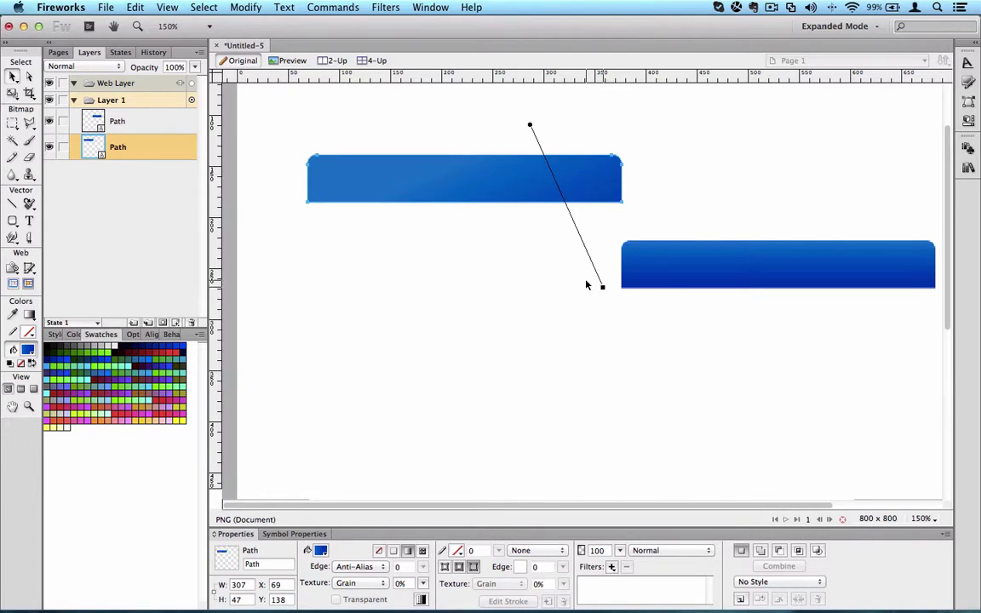
Step: Move the lower tab left under the upper one and angle its gradient diagonally
click(596, 298)
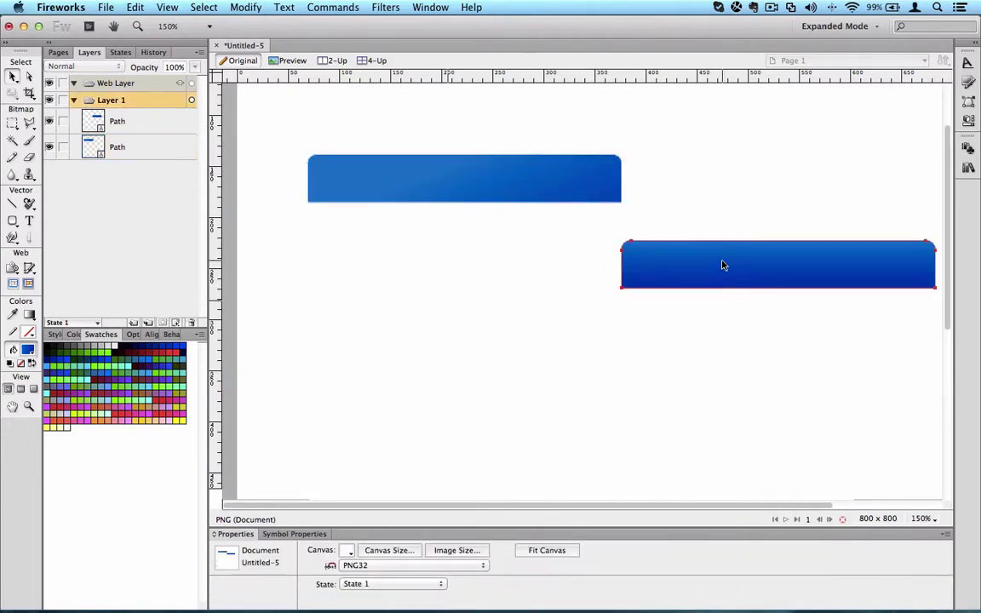
drag(654, 268, 540, 224)
drag(534, 268, 464, 303)
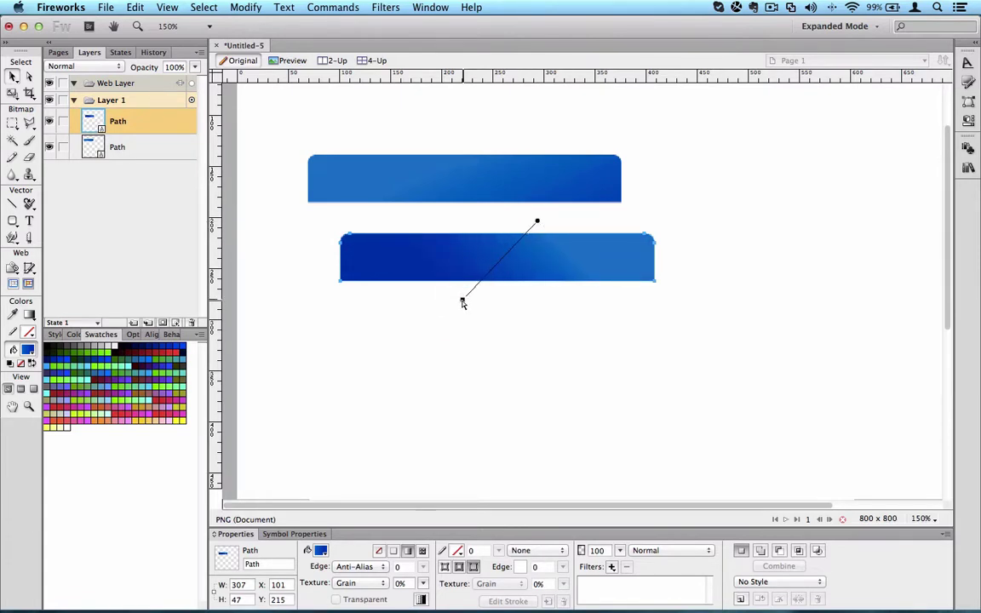
Step: Switch the lower tab's gradient to Satin and drag its handle to a shallow angle
click(407, 552)
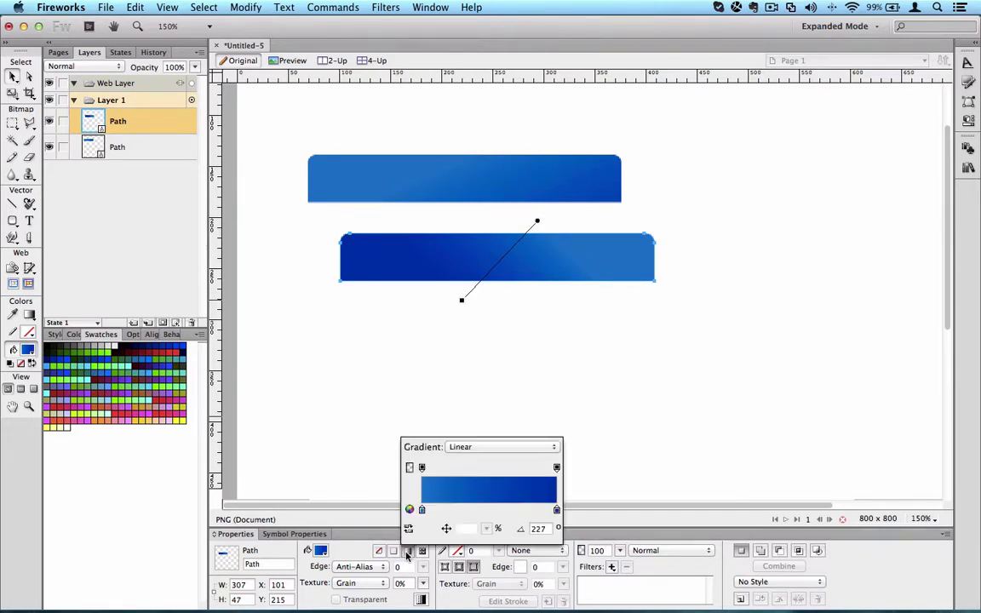
click(500, 447)
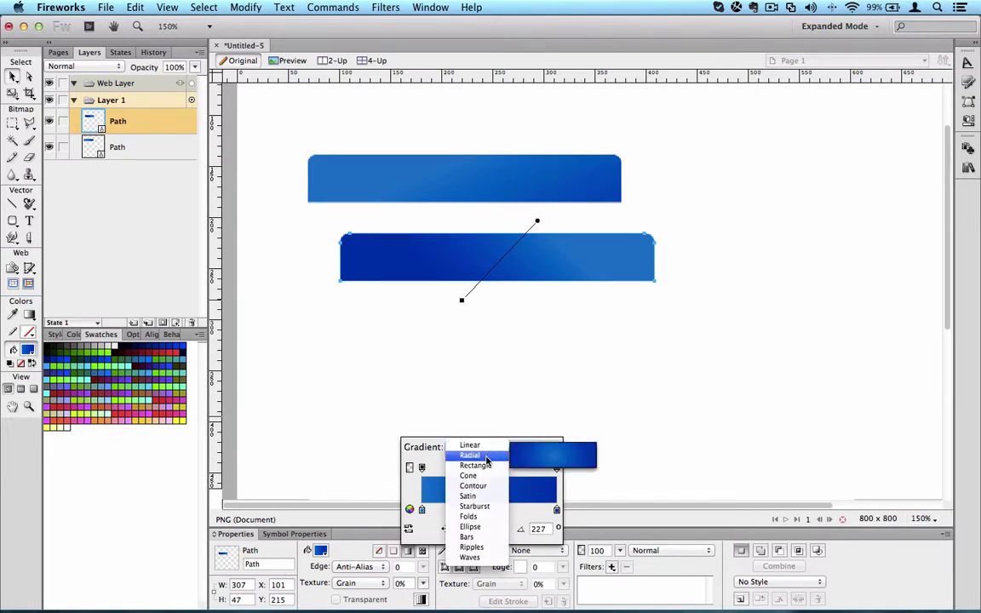
click(483, 497)
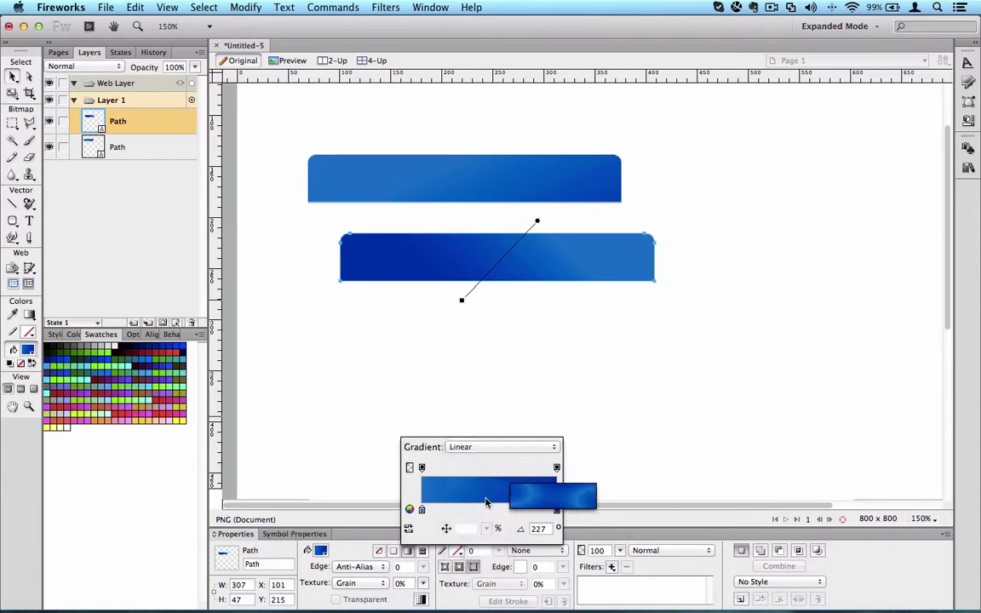
click(654, 282)
drag(654, 280, 304, 350)
key(super+d)
click(523, 253)
click(574, 400)
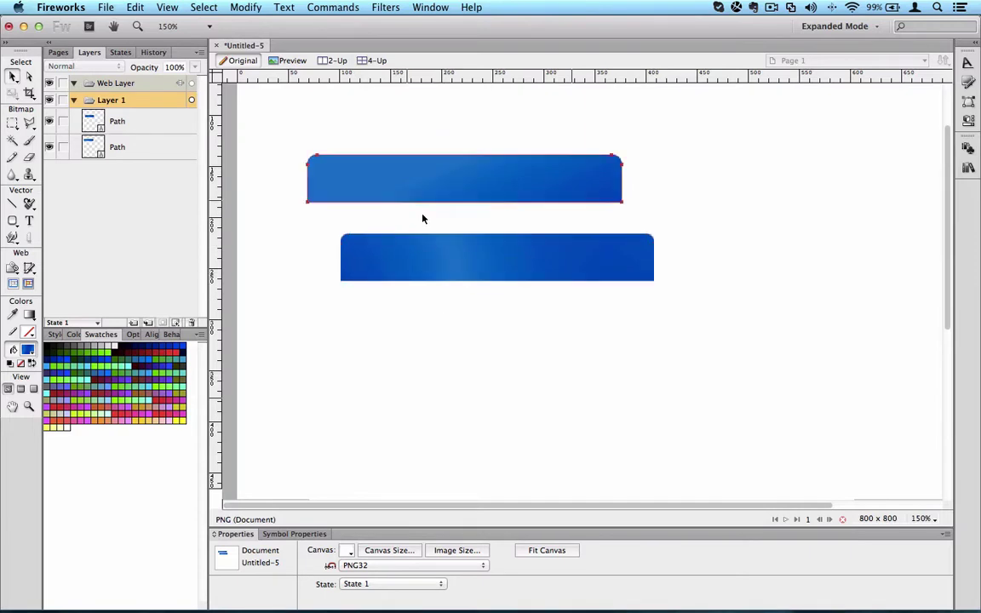
Step: Snap the satin tab right beside the first at X 381, Y 138, then zoom to 100%
drag(552, 255, 510, 281)
click(511, 356)
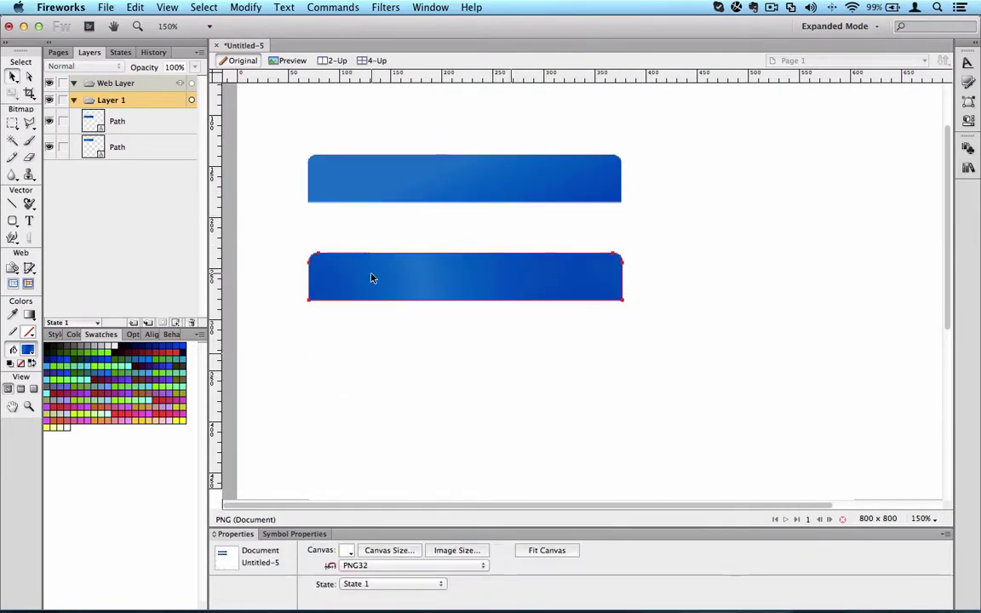
drag(350, 280, 666, 182)
key(super+minus)
key(super+minus)
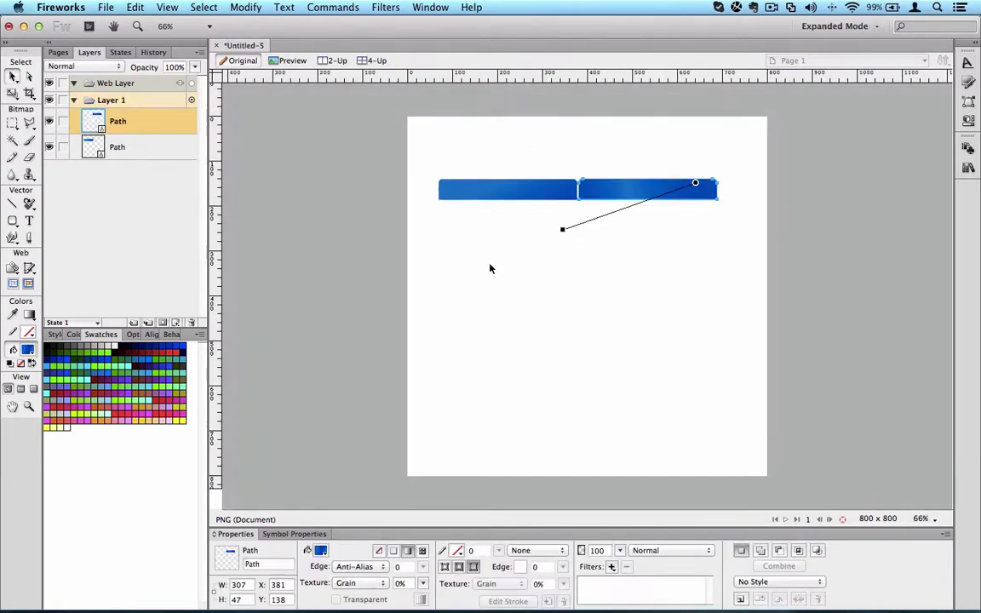
key(super+equal)
Step: Select the right and left tabs together, then clear the selection
click(431, 309)
click(648, 212)
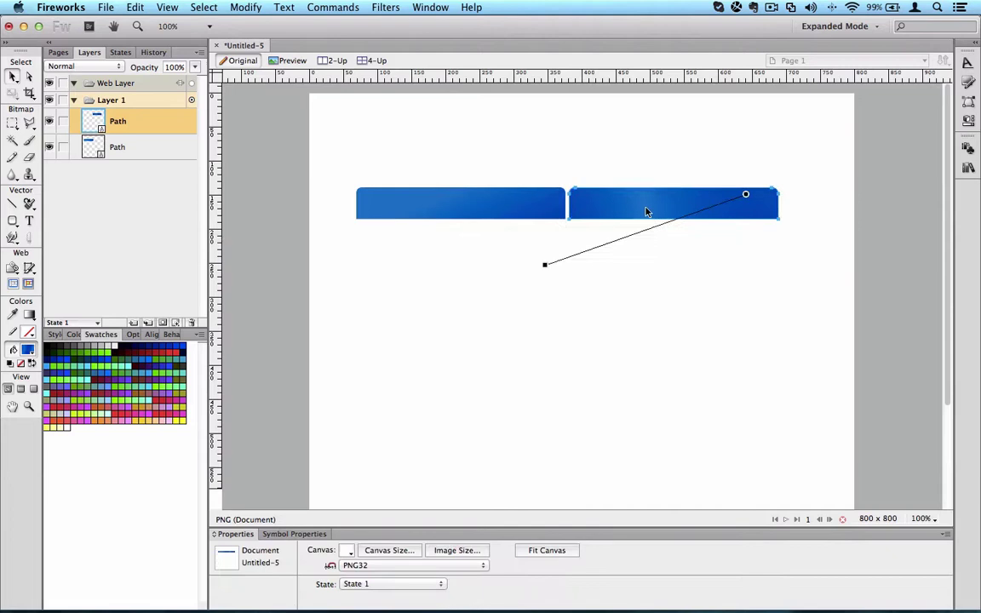
shift+click(508, 210)
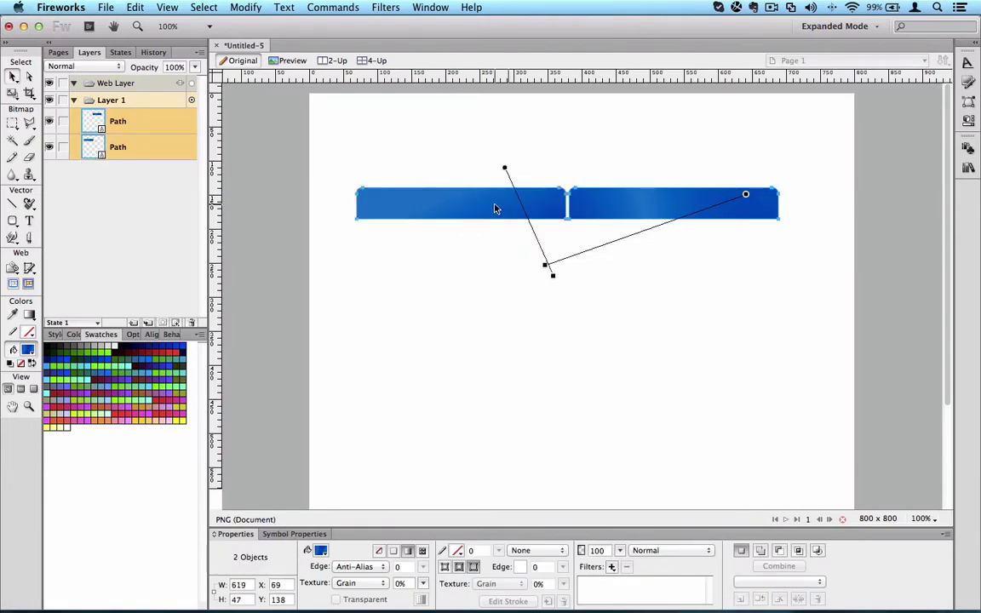
click(691, 312)
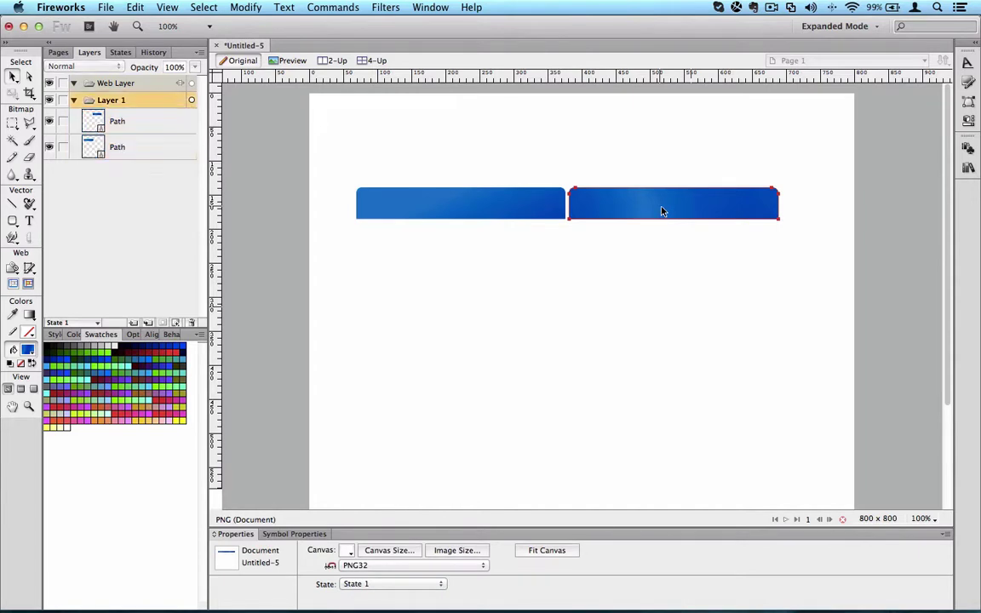
Step: Marquee-select both tabs and group them into a single 2-object group
click(502, 208)
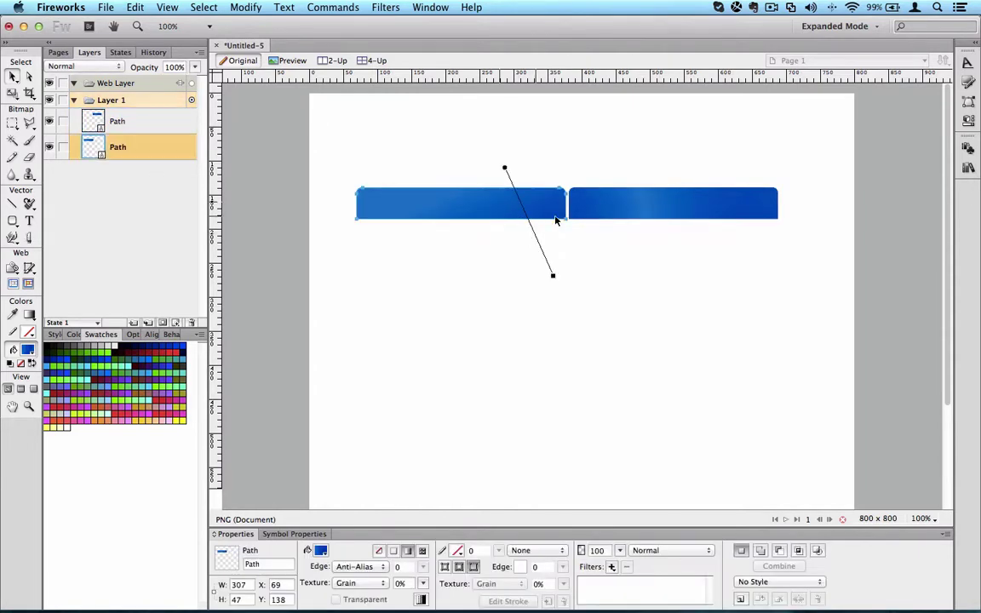
shift+click(632, 211)
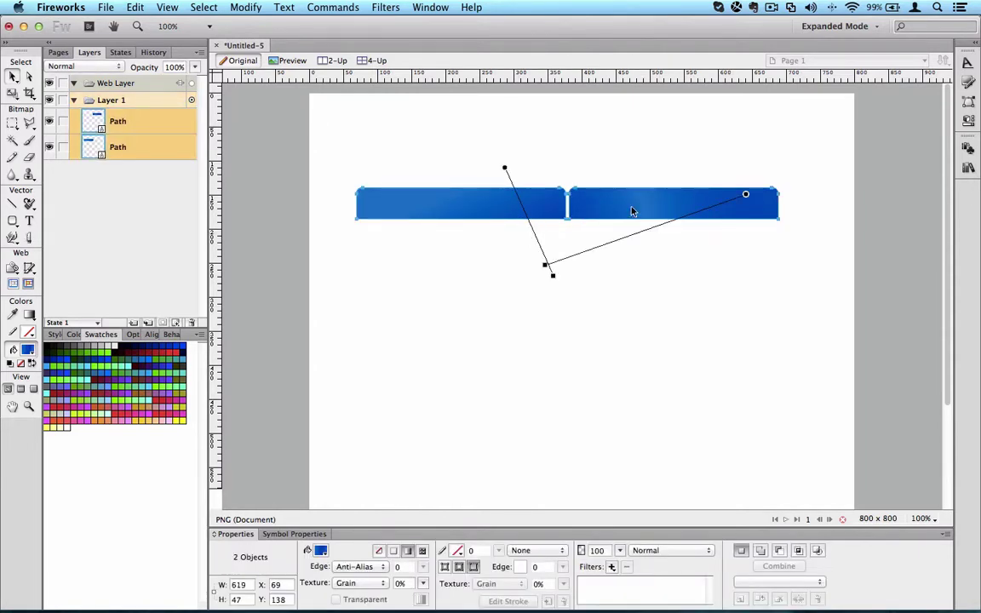
click(479, 289)
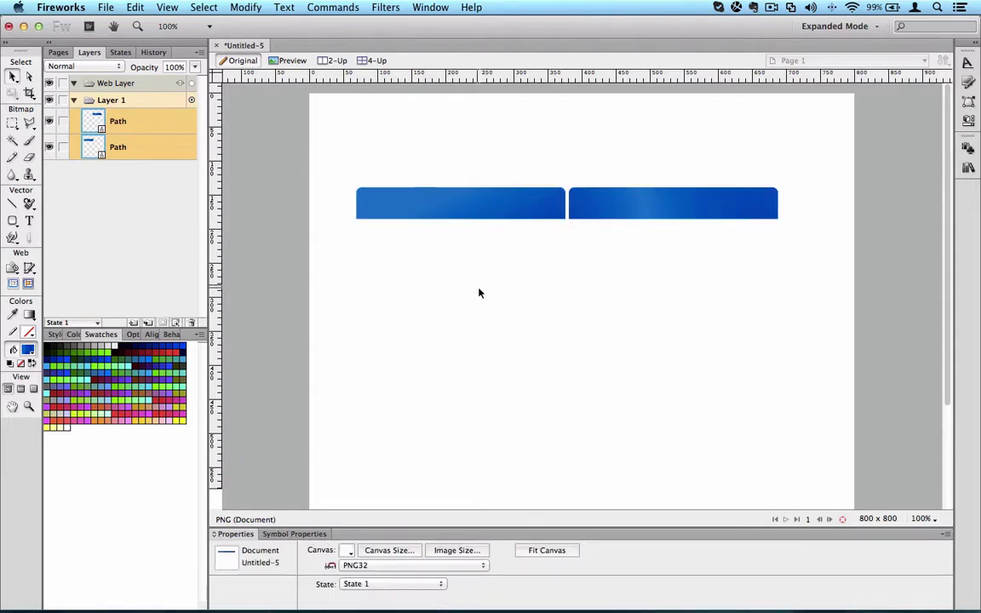
click(482, 207)
shift+click(661, 211)
drag(332, 145, 806, 300)
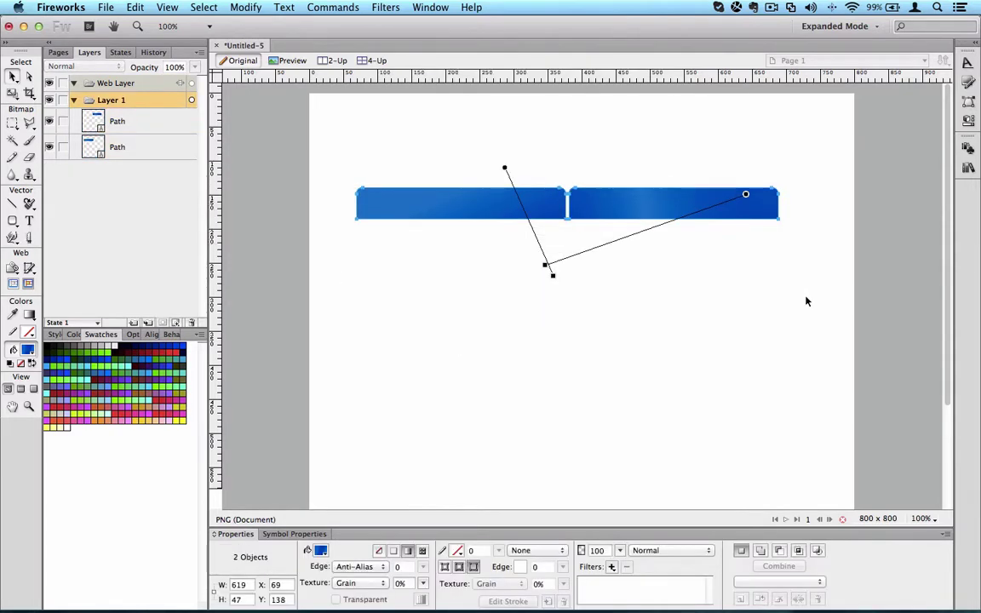
right_click(538, 207)
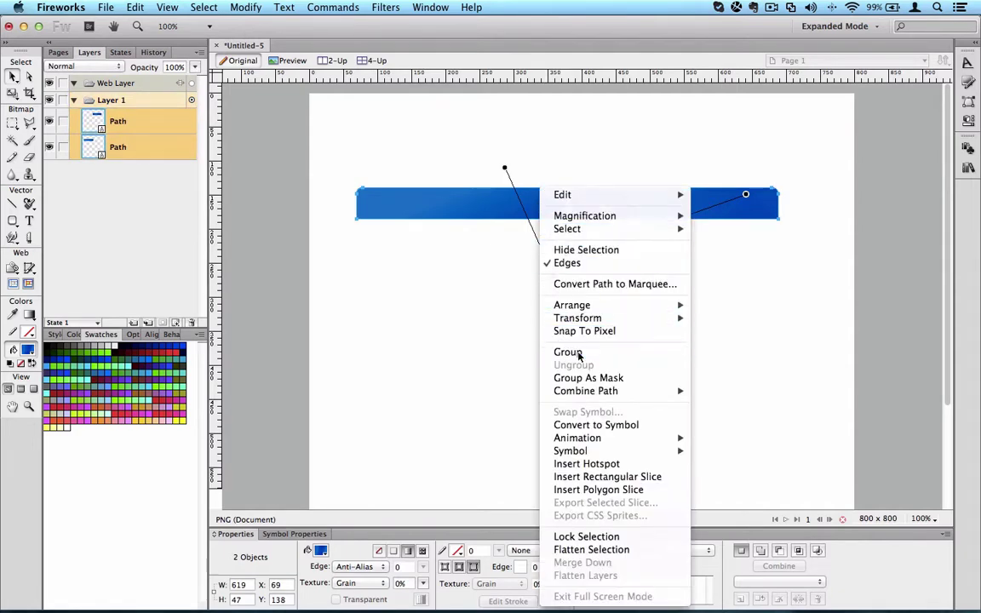
click(501, 298)
key(super+g)
Step: Reposition the group and scale it down to roughly half size
drag(637, 206, 614, 164)
drag(668, 200, 666, 286)
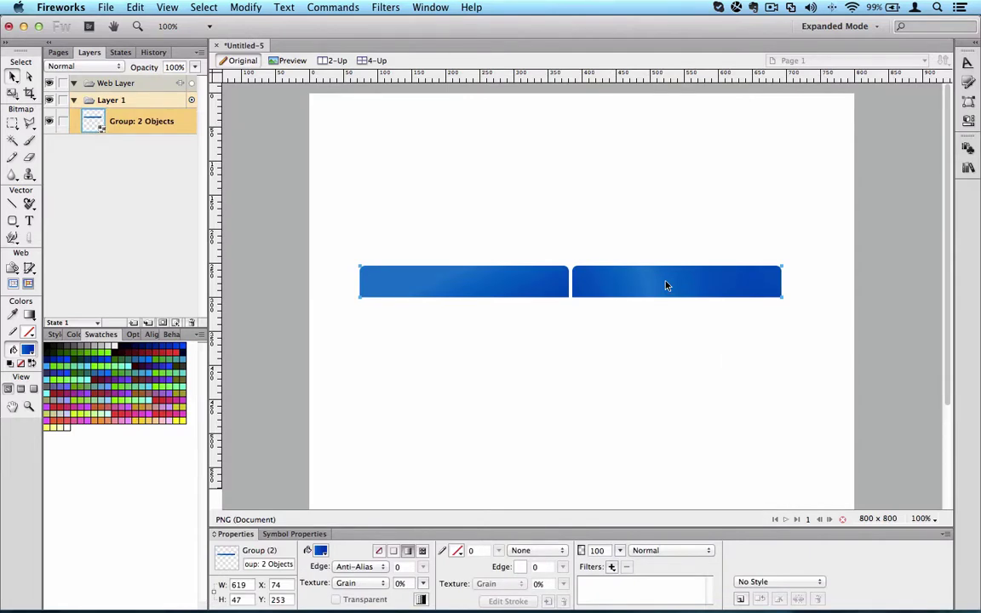
drag(667, 285, 645, 254)
key(q)
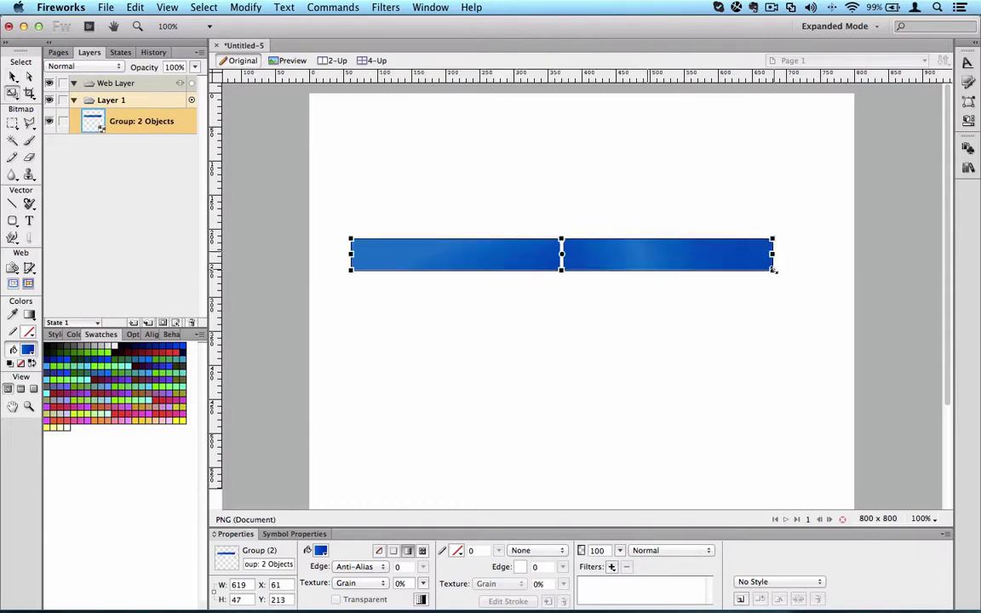
drag(771, 273, 582, 256)
Step: Commit the scale, Alt-drag a tab copy to the row's right end, and move the three-tab group
key(Return)
click(440, 278)
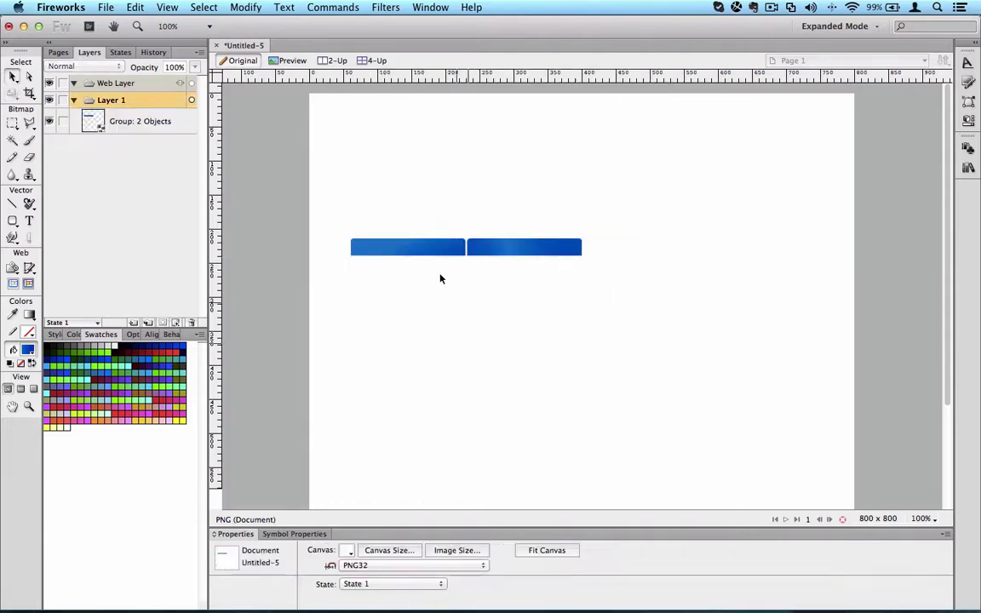
drag(409, 254, 641, 254)
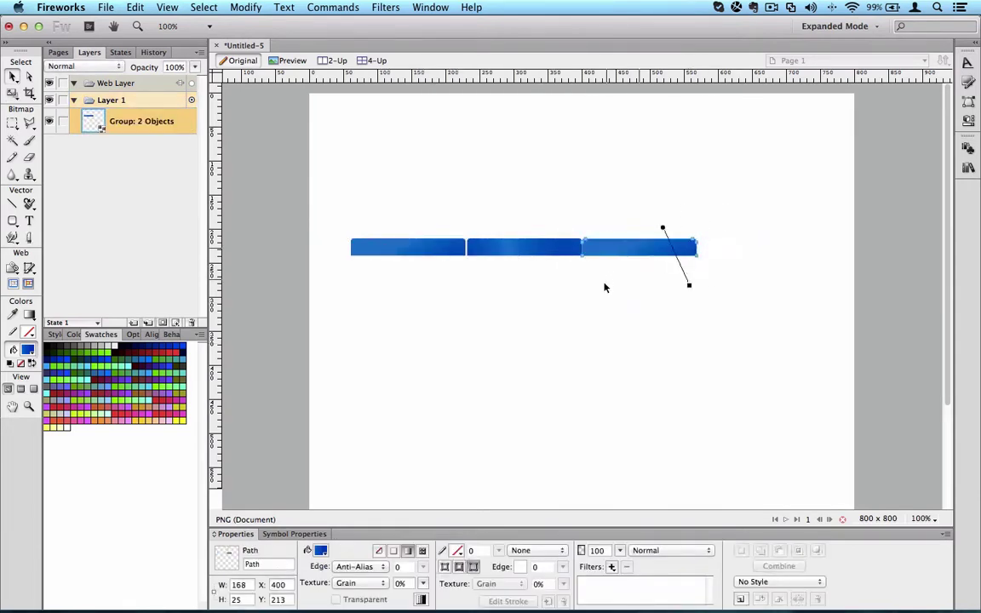
click(490, 307)
click(538, 253)
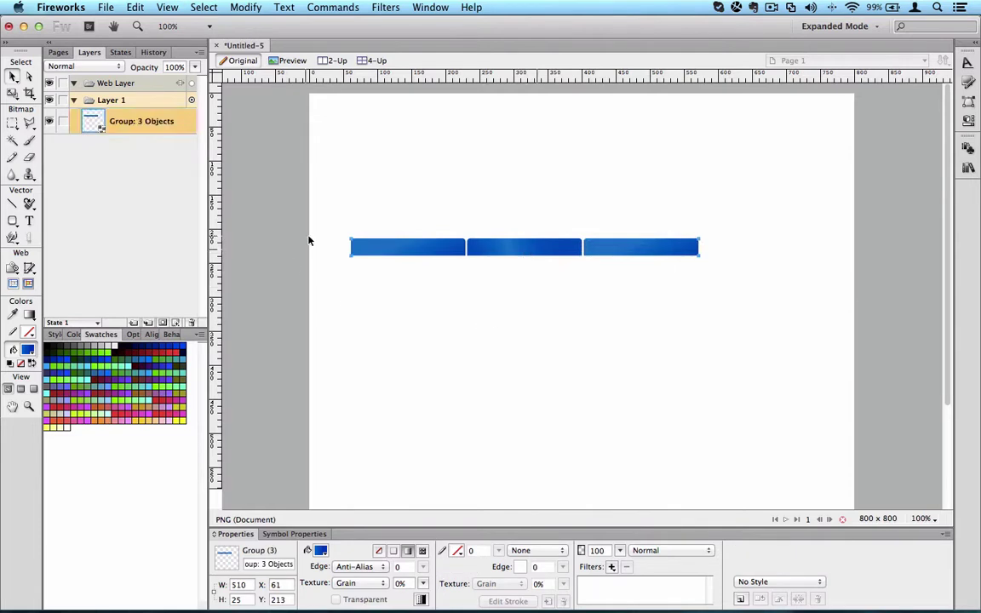
drag(346, 210, 717, 343)
drag(538, 252, 526, 441)
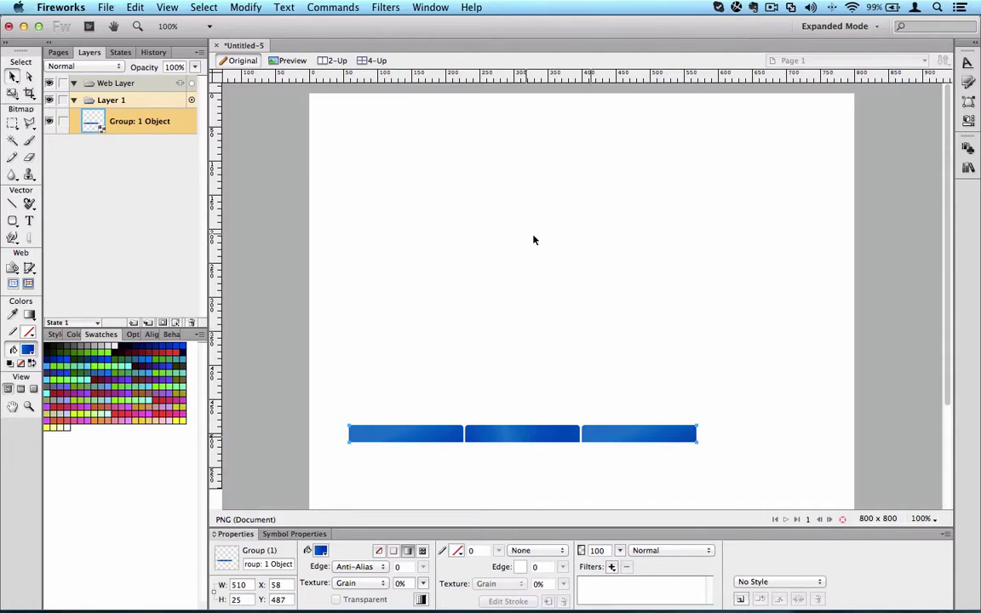
scroll(534, 238, down, 2)
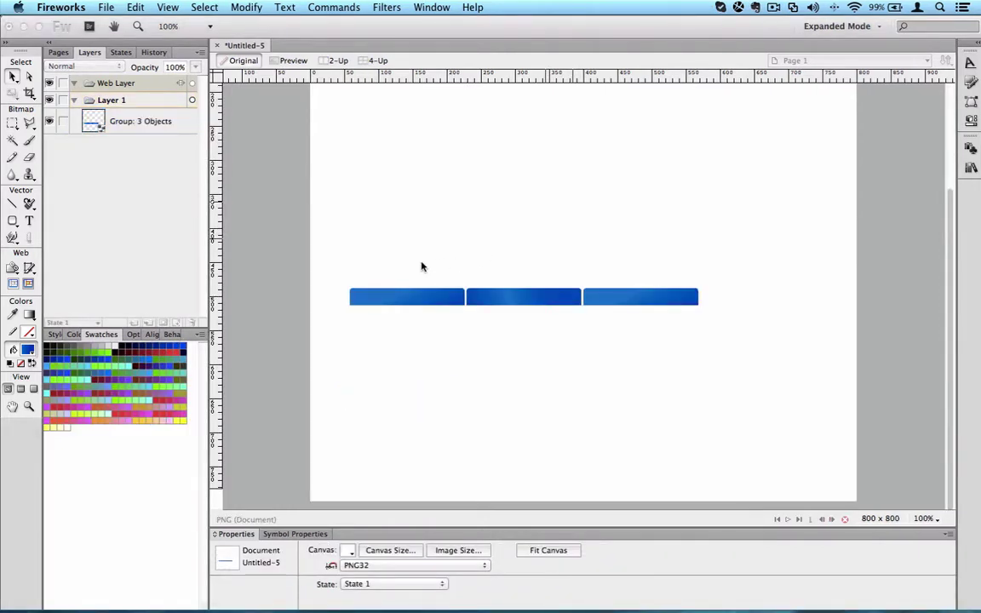
Step: Ungroup the three tabs into separate paths, then select the leftmost tab and nudge it up-left
click(392, 266)
scroll(356, 328, up, 6)
scroll(299, 383, left, 10)
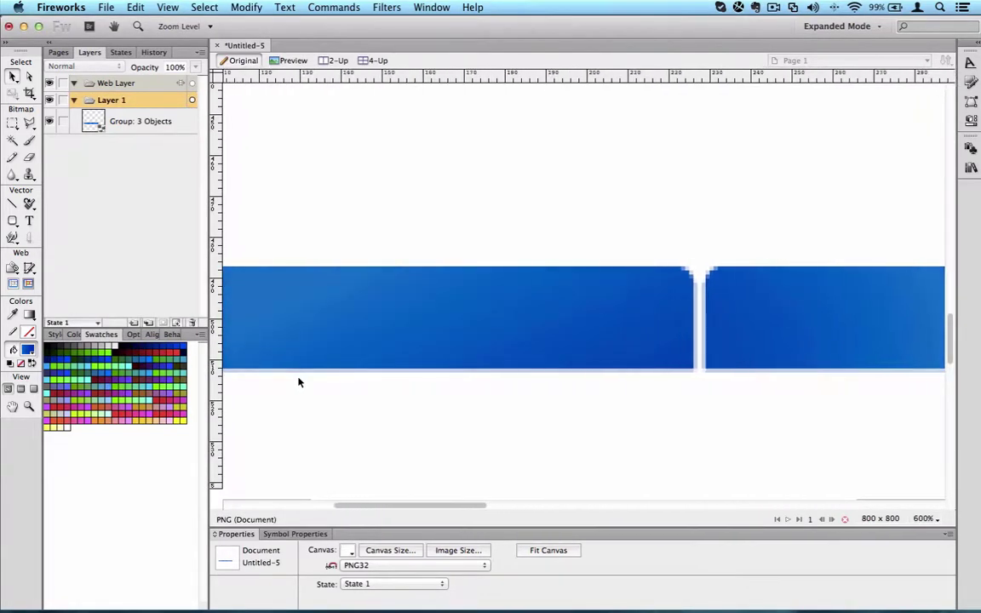
click(456, 284)
scroll(456, 284, left, 4)
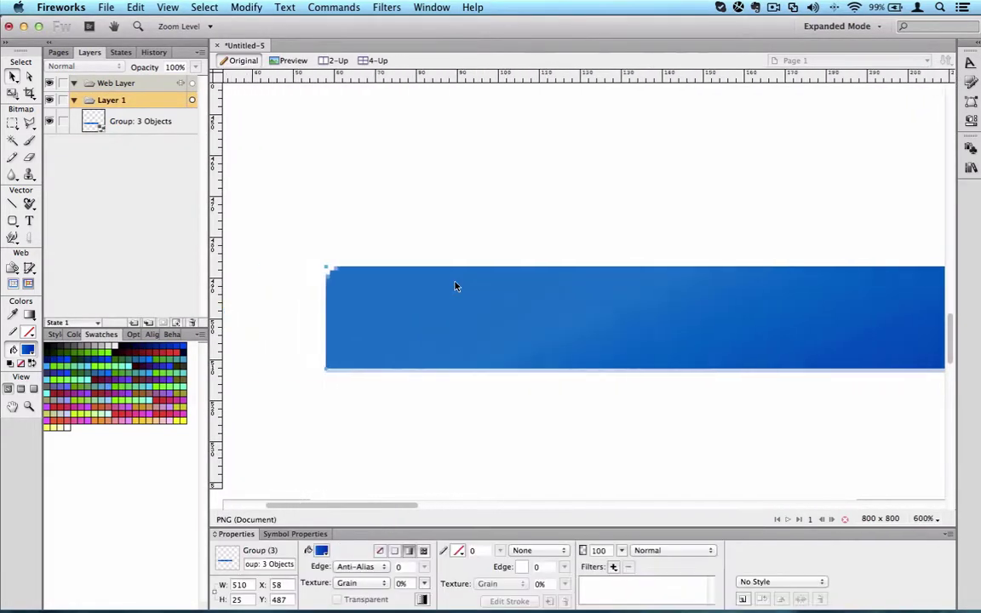
right_click(456, 284)
click(489, 364)
click(420, 346)
drag(420, 334, 332, 308)
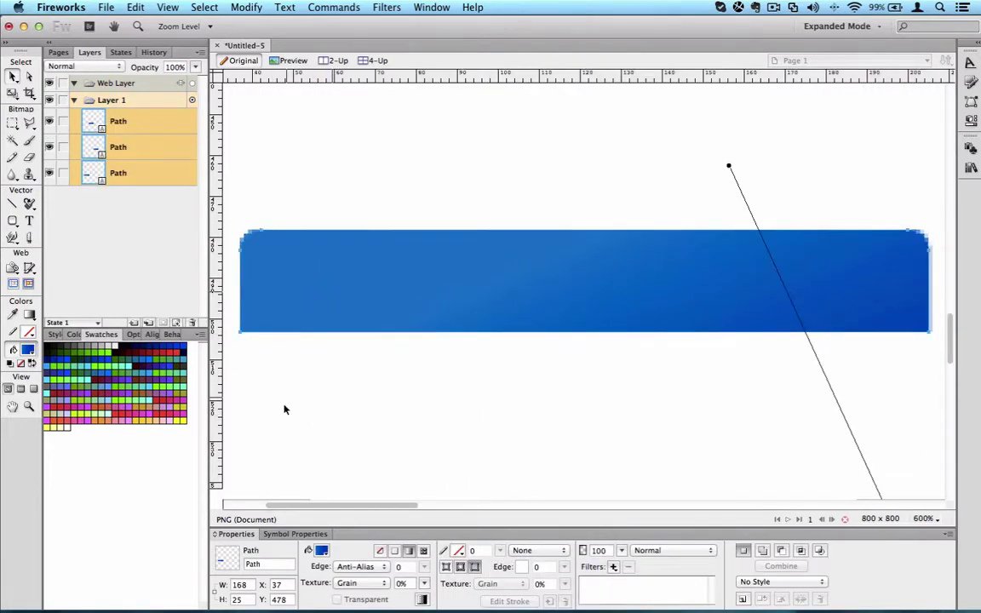
Step: Apply the Grid 4 fill texture to the leftmost tab at 56%
click(358, 584)
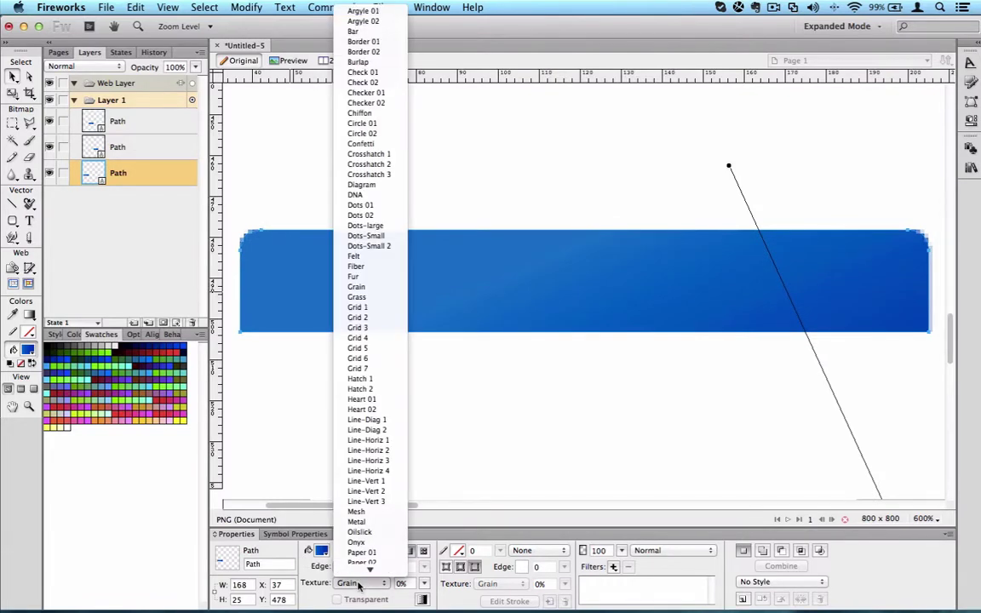
click(368, 339)
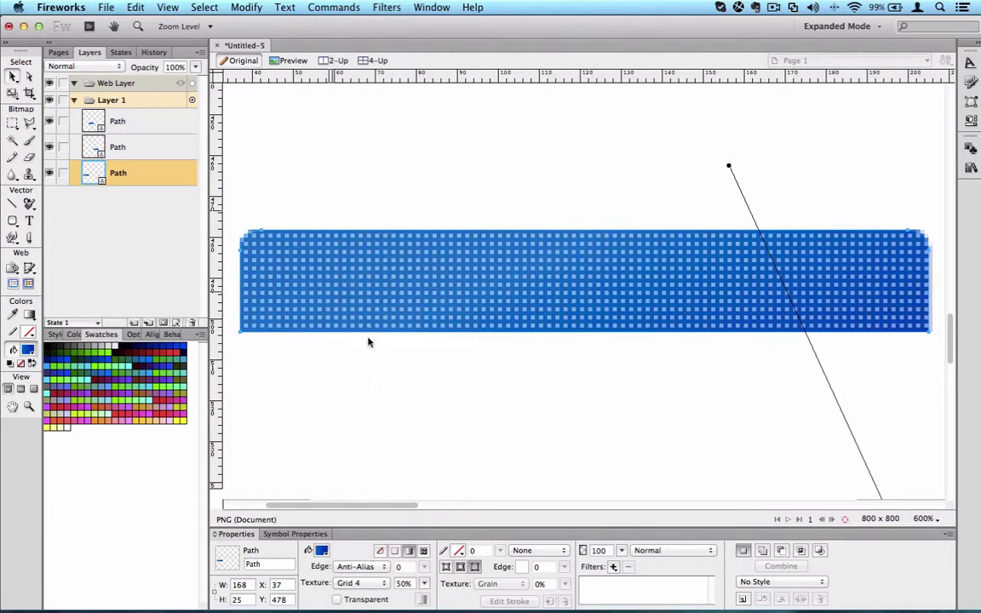
drag(424, 584, 426, 530)
click(425, 588)
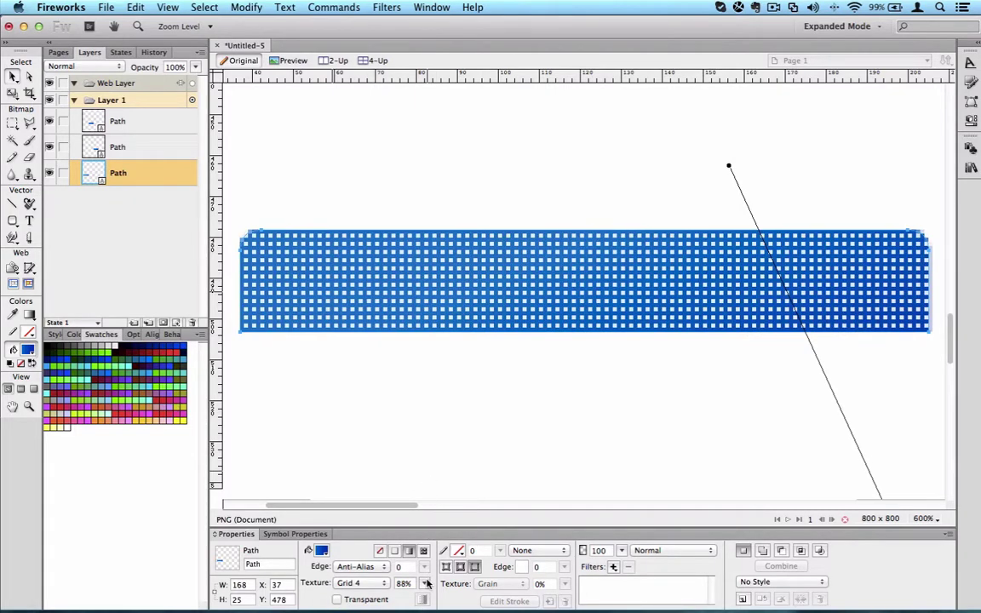
Step: Set the textured tab's fill edge to Hard
click(422, 453)
click(385, 286)
click(354, 567)
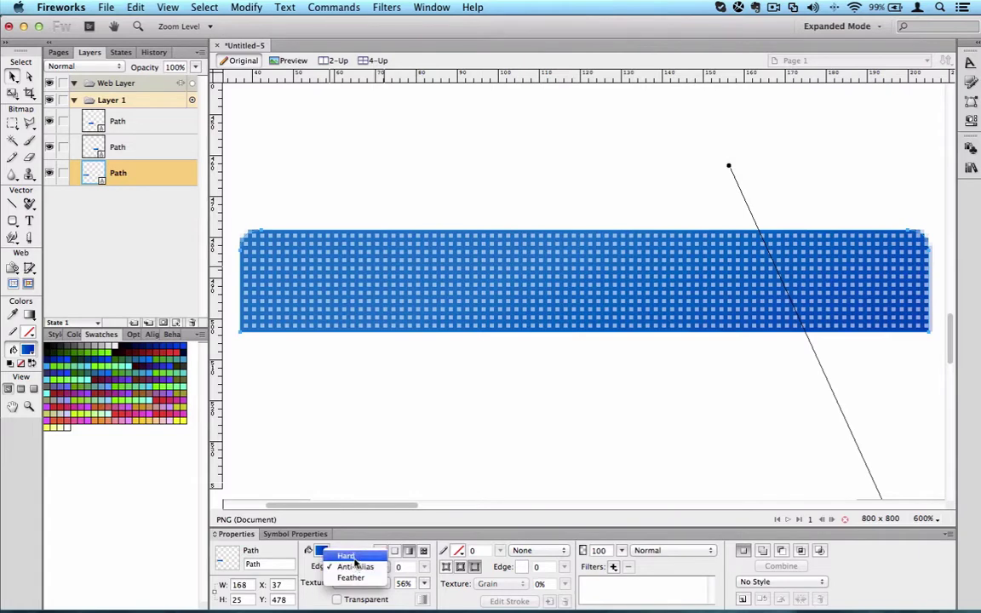
click(352, 558)
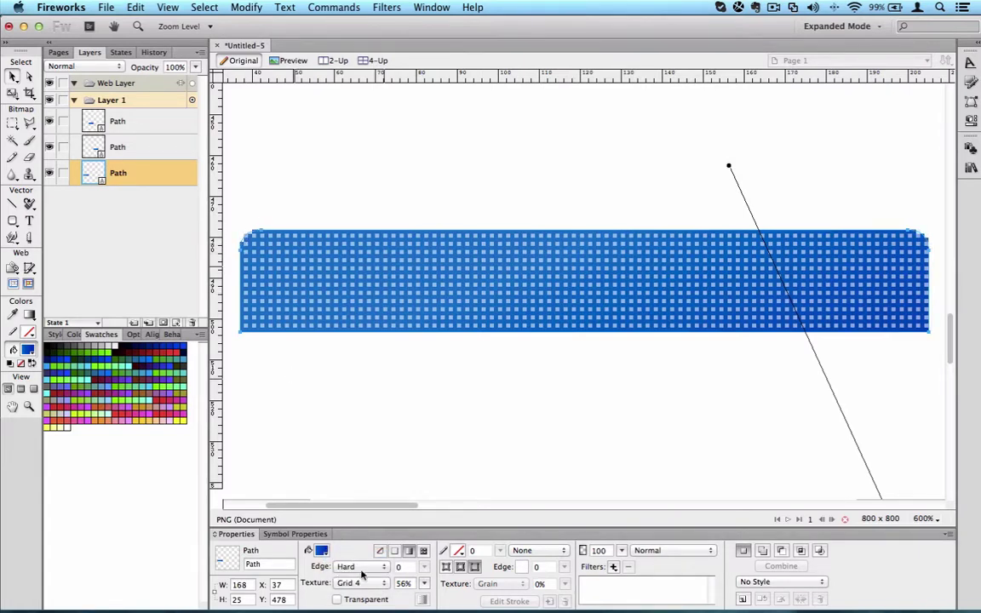
Step: Draw a new rectangle below the tab strip with the Rectangle tool
click(304, 333)
scroll(339, 153, down, 5)
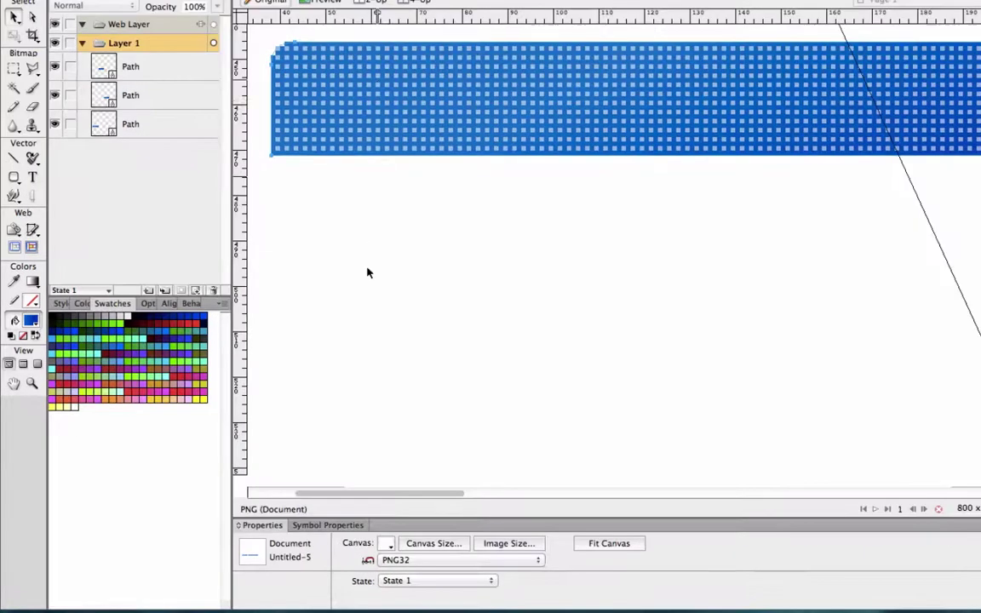
click(127, 124)
click(13, 177)
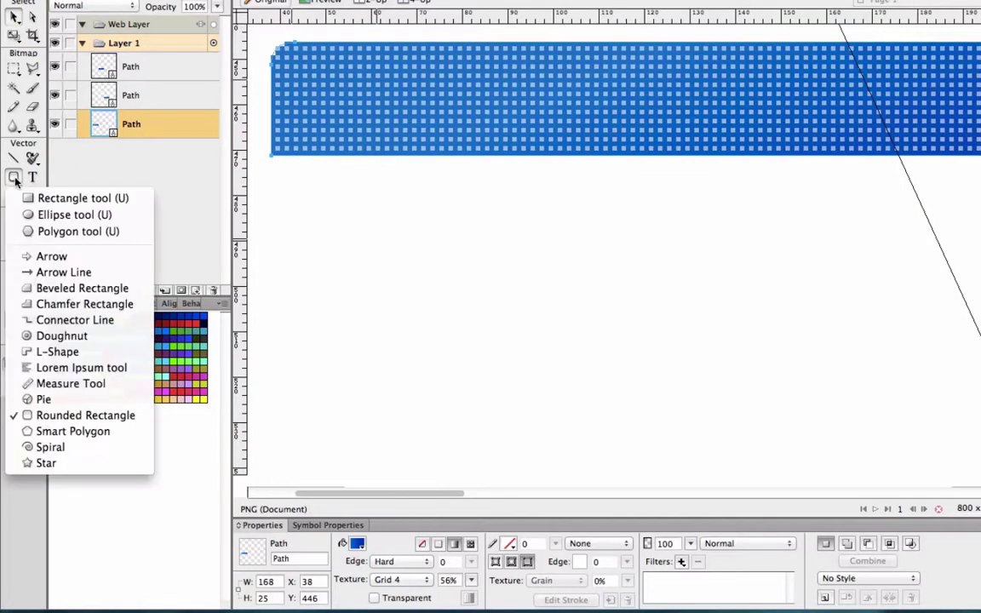
drag(361, 197, 671, 404)
Step: Set the new rectangle's edge to Anti-Alias, then deselect it
key(v)
right_click(490, 281)
click(407, 309)
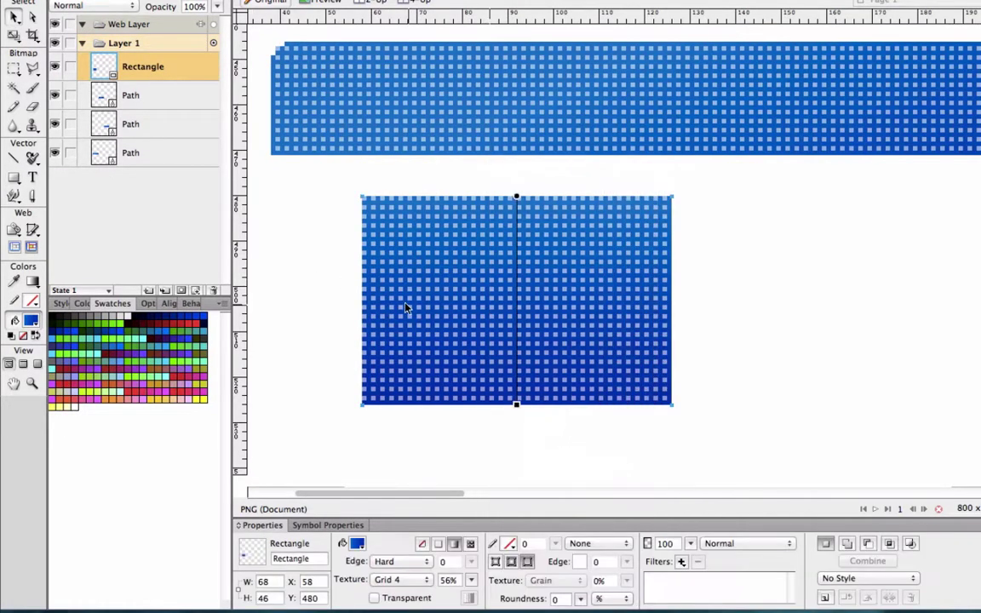
click(390, 561)
click(402, 574)
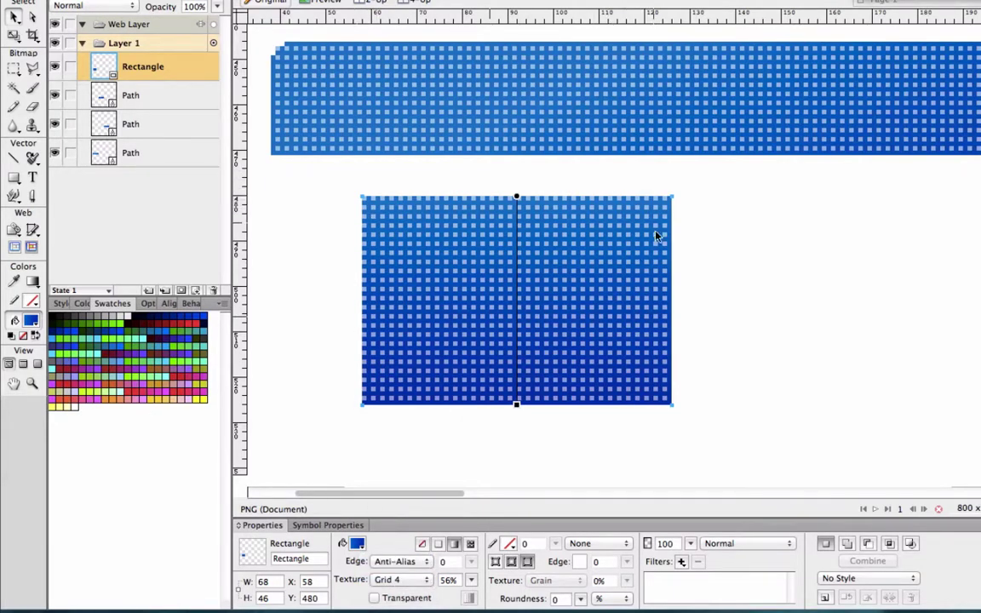
click(775, 260)
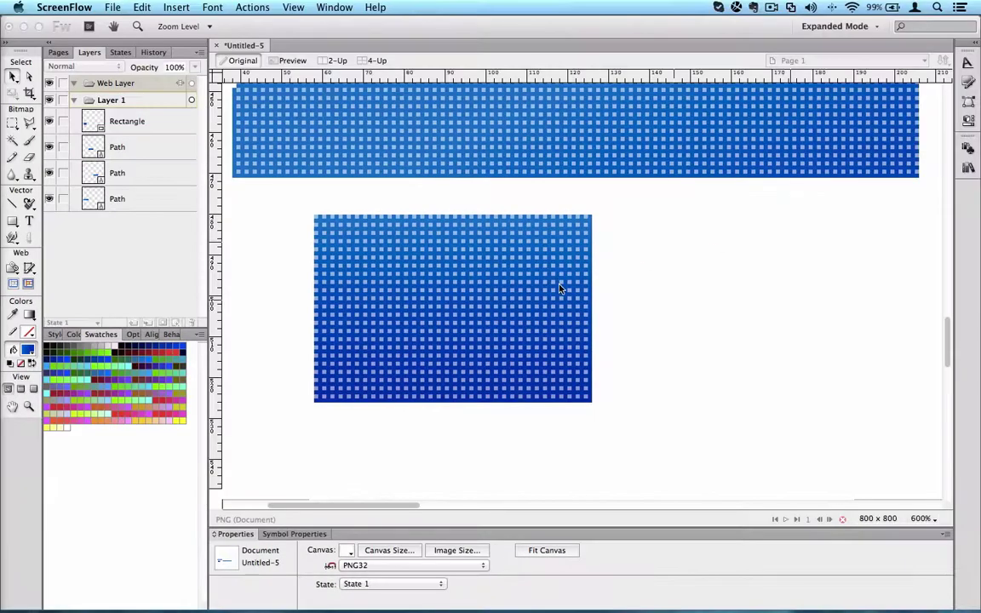
Step: Try a solid light-blue fill on the new rectangle, then set its fill to None
click(556, 300)
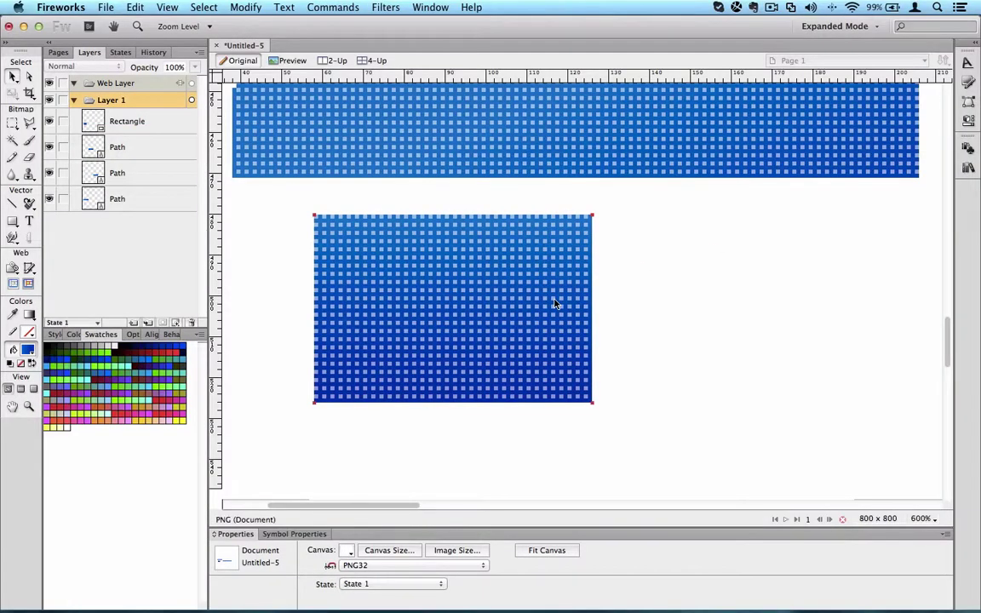
click(554, 303)
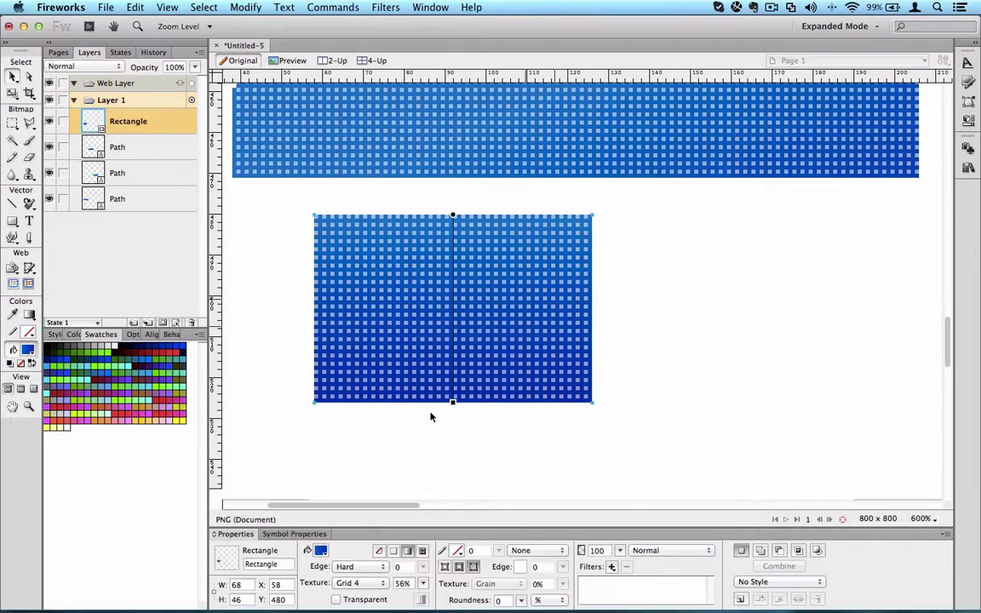
click(406, 552)
click(394, 552)
click(477, 411)
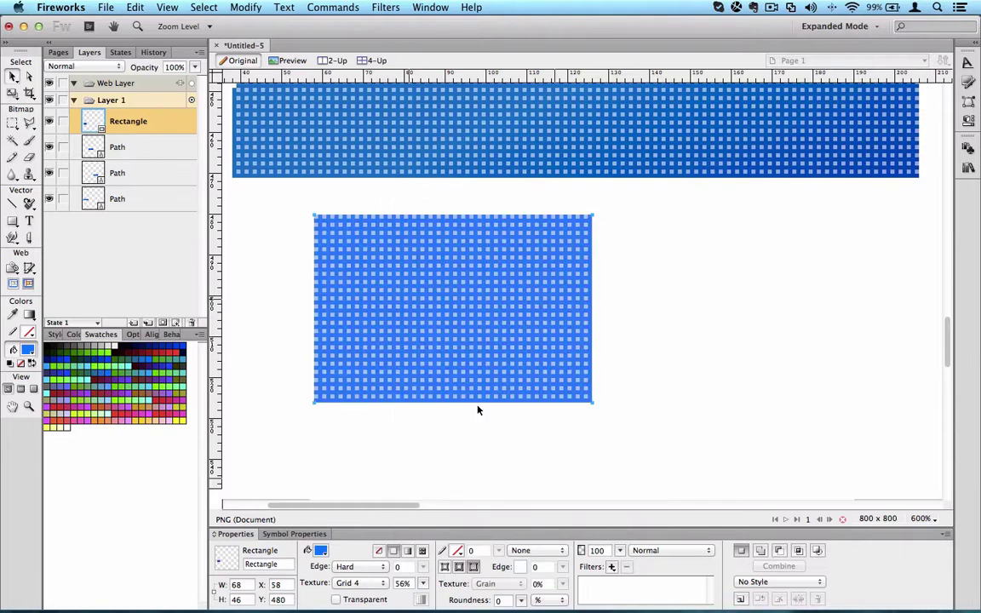
click(381, 553)
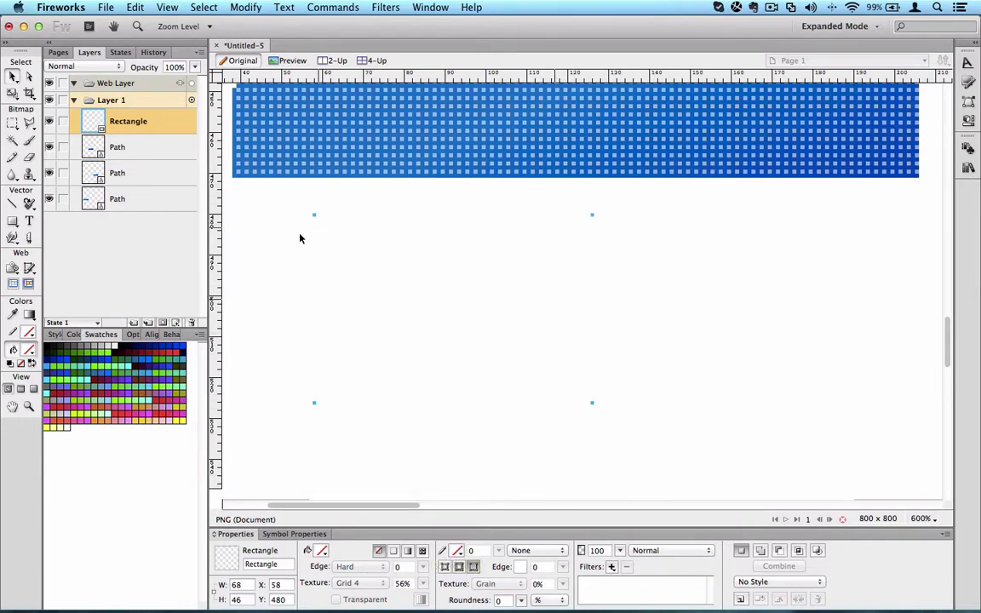
Step: Give the rectangle a light-green outline and a Berber pattern fill
click(457, 551)
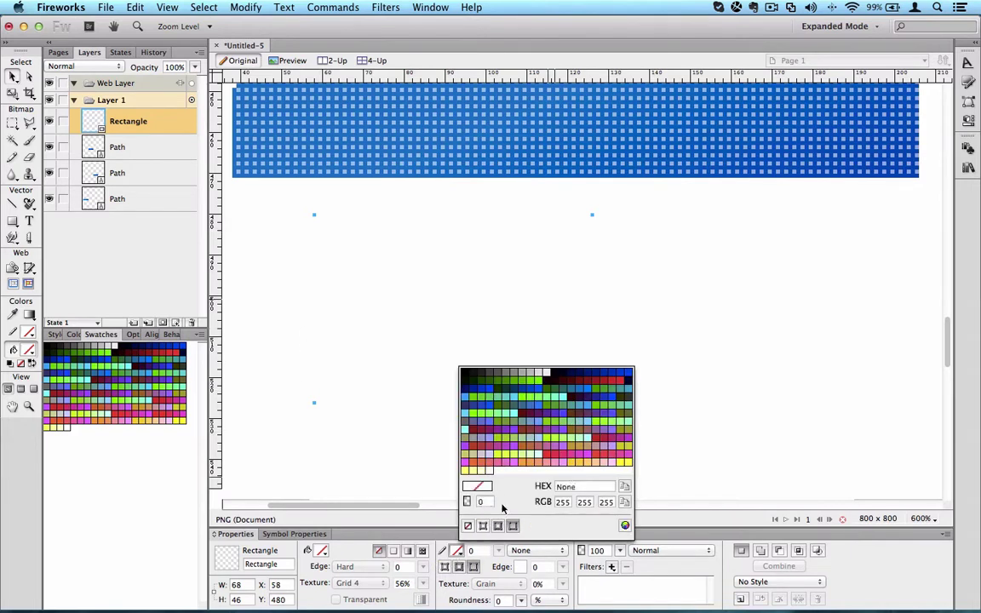
click(542, 397)
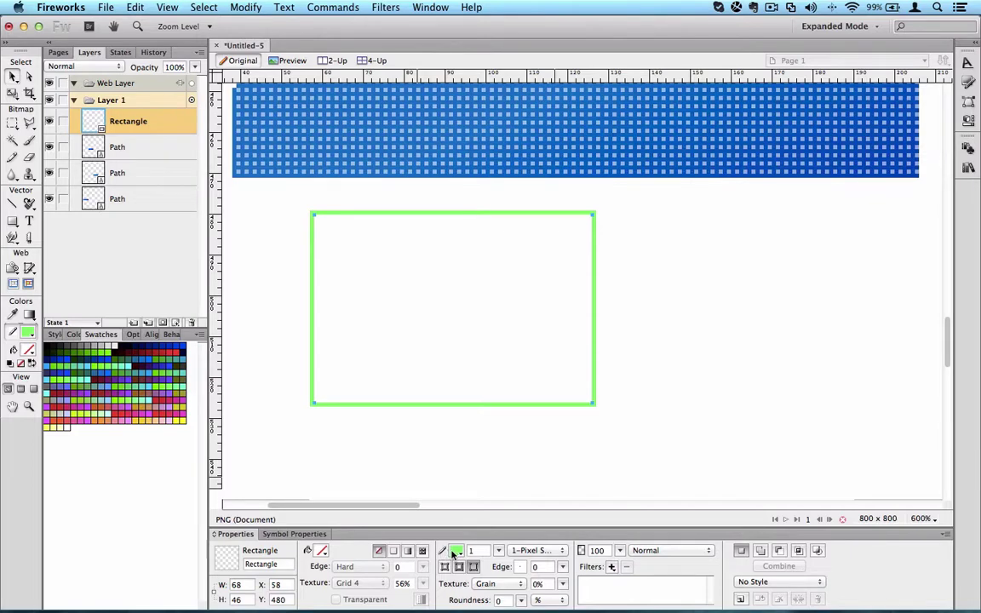
click(422, 552)
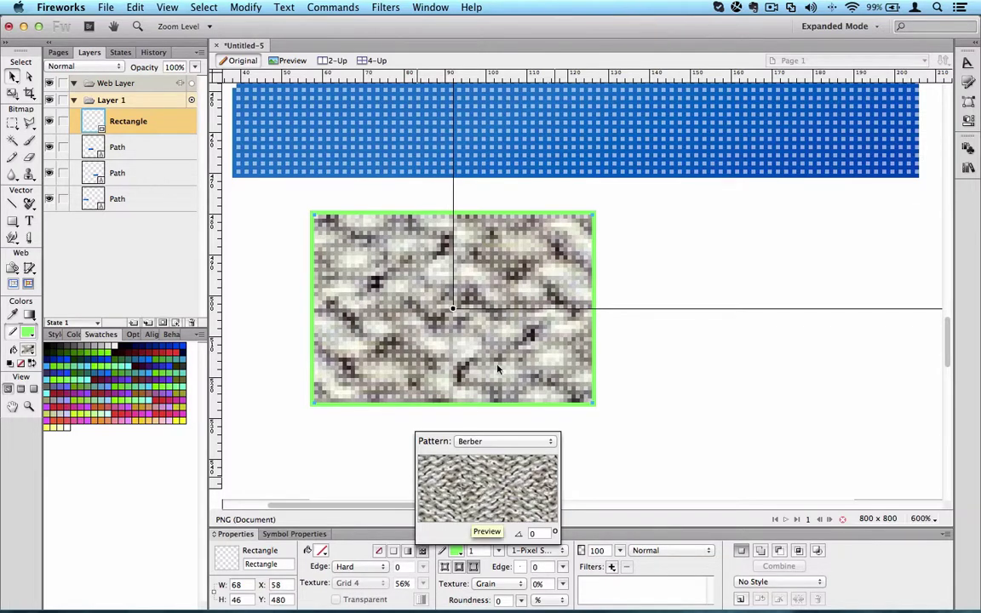
Step: Stretch the Berber pattern vertically and shorten it horizontally, then reopen the pattern list
key(super+minus)
key(super+minus)
key(super+minus)
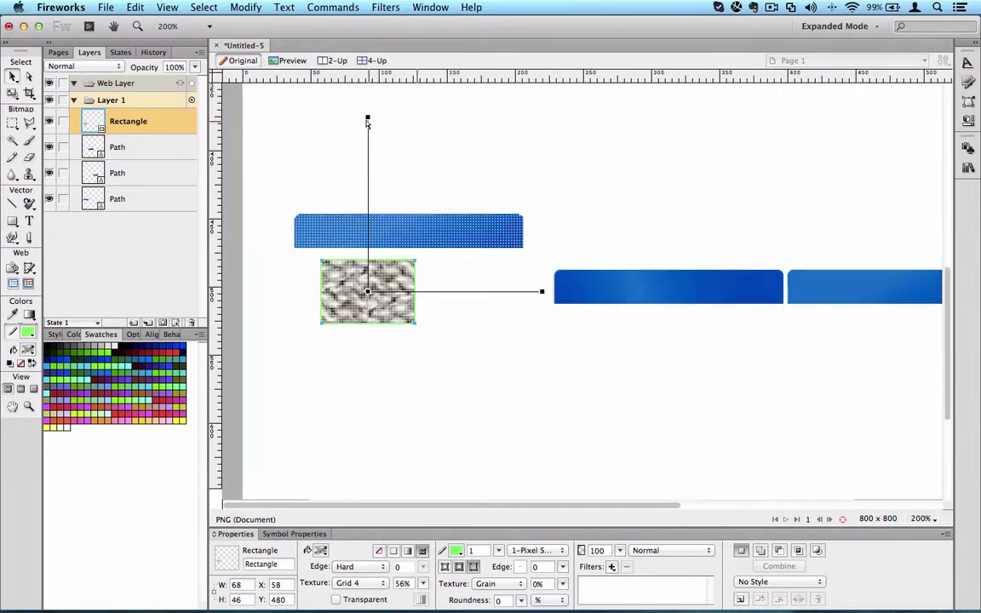
drag(367, 118, 370, 258)
drag(542, 293, 412, 291)
click(423, 551)
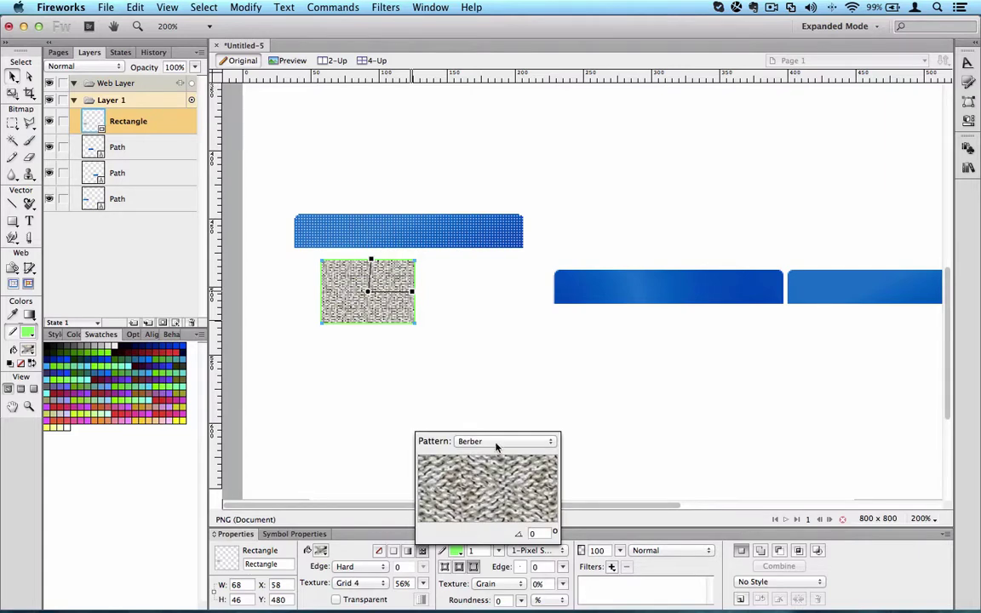
click(493, 442)
Step: Switch the fill to the Metal-Turbine pattern with a 56 degree angle
scroll(497, 506, down, 15)
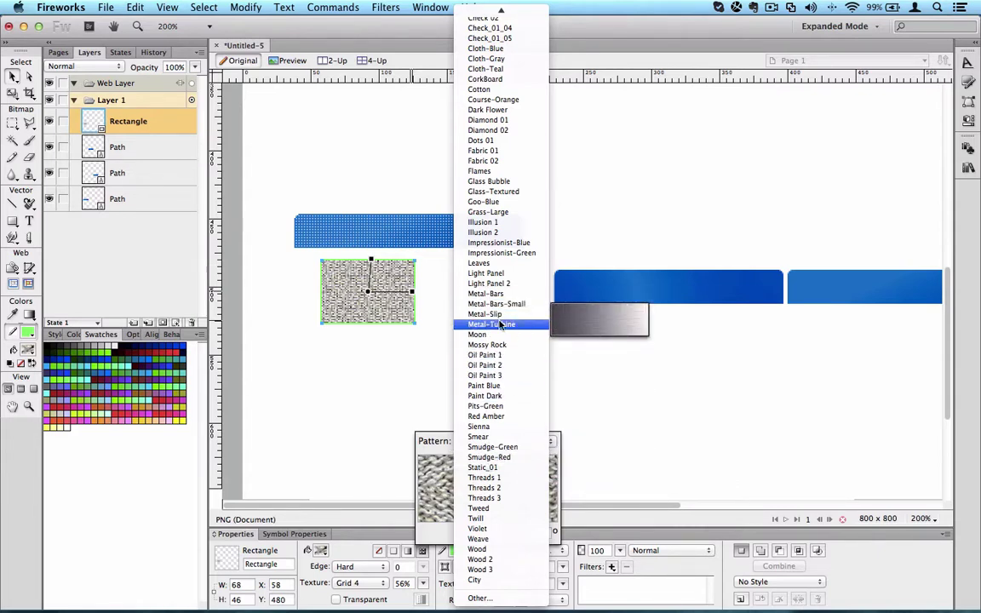
click(503, 327)
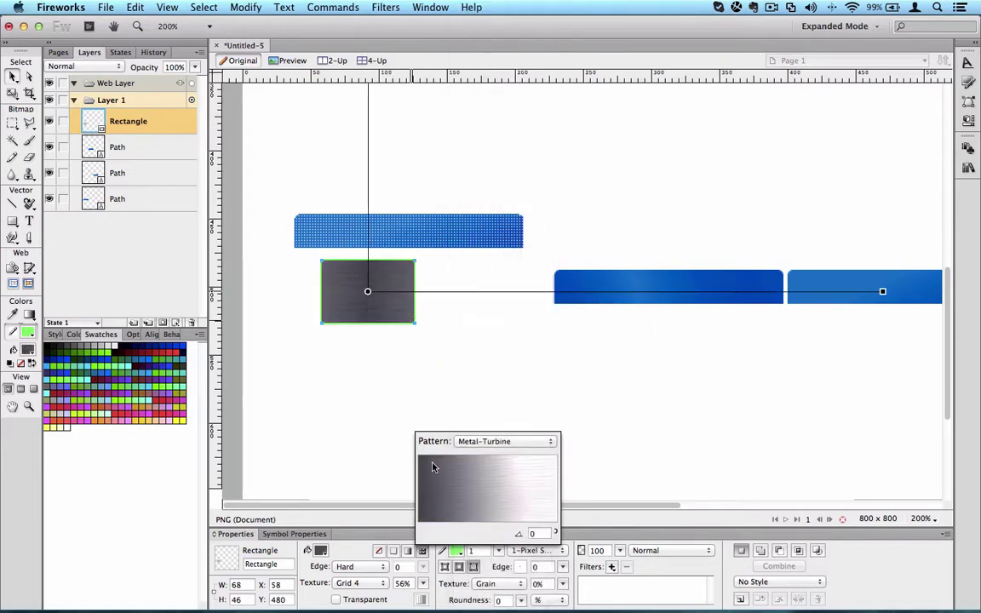
click(539, 532)
key(Return)
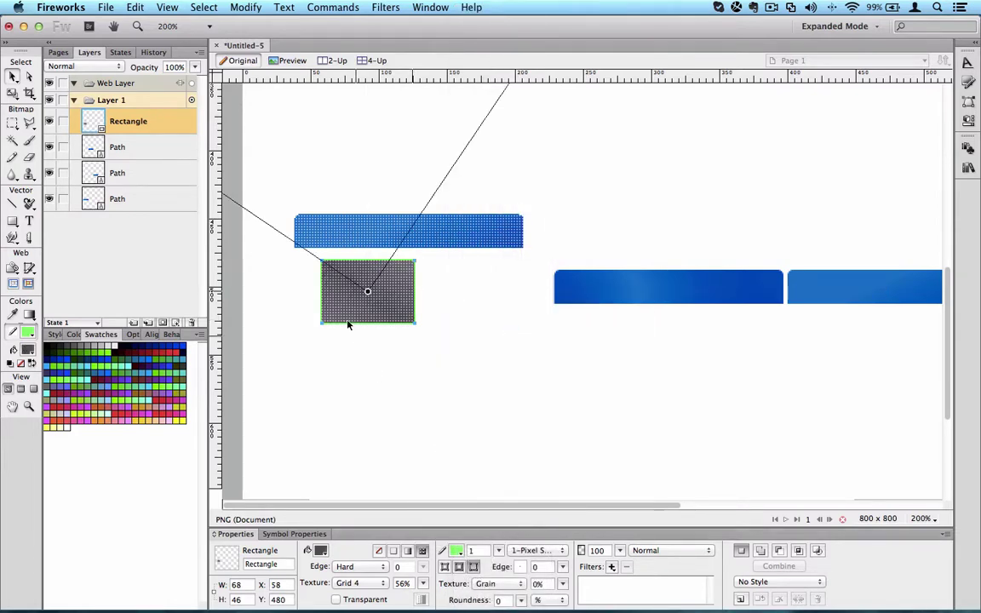
Step: Replace the pattern with the diamond-plate Metal-Slip pattern
key(super+minus)
key(super+equal)
click(385, 353)
click(411, 323)
click(420, 551)
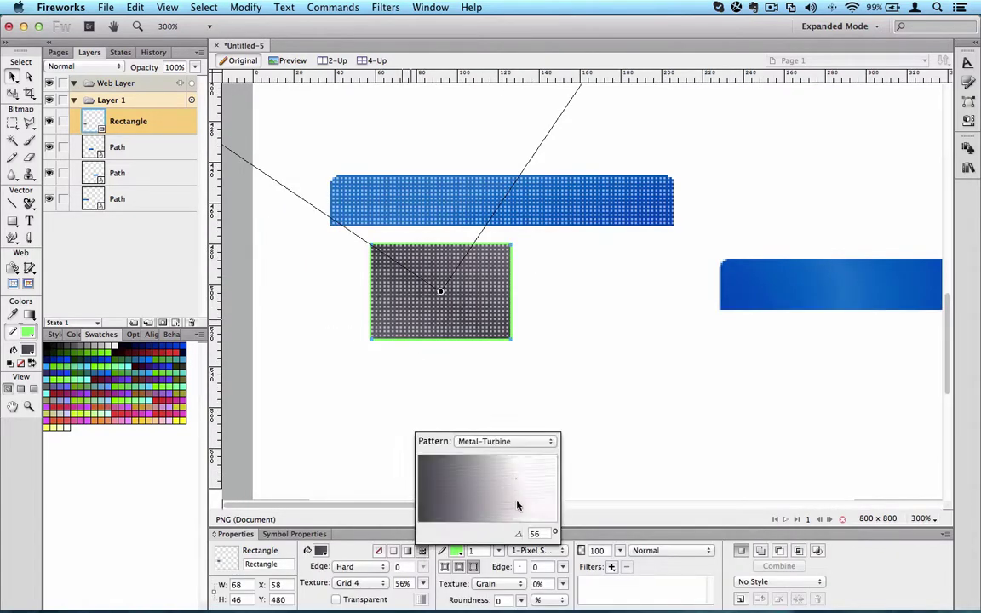
click(494, 441)
click(491, 437)
click(491, 438)
click(443, 393)
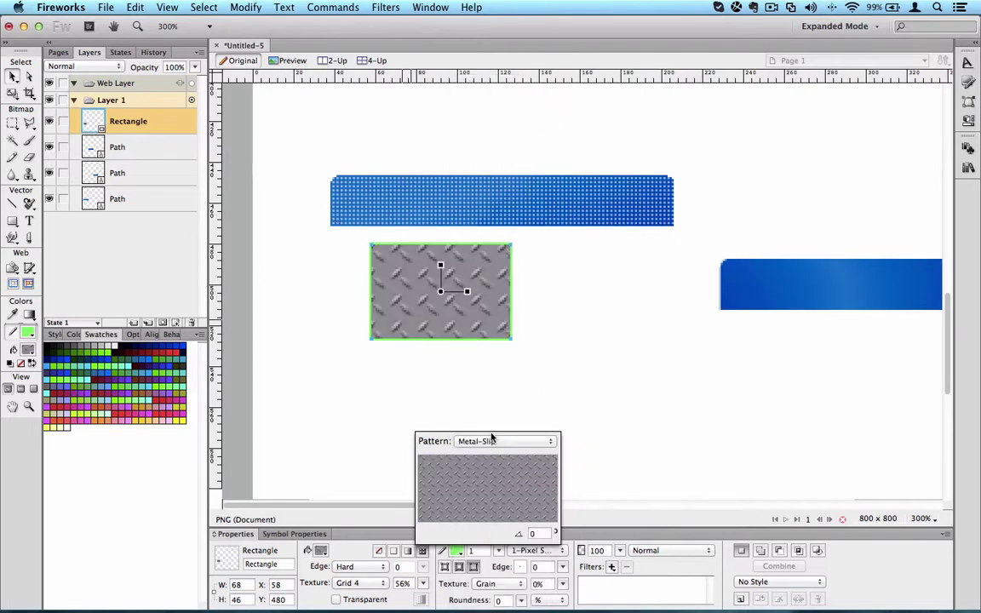
click(468, 294)
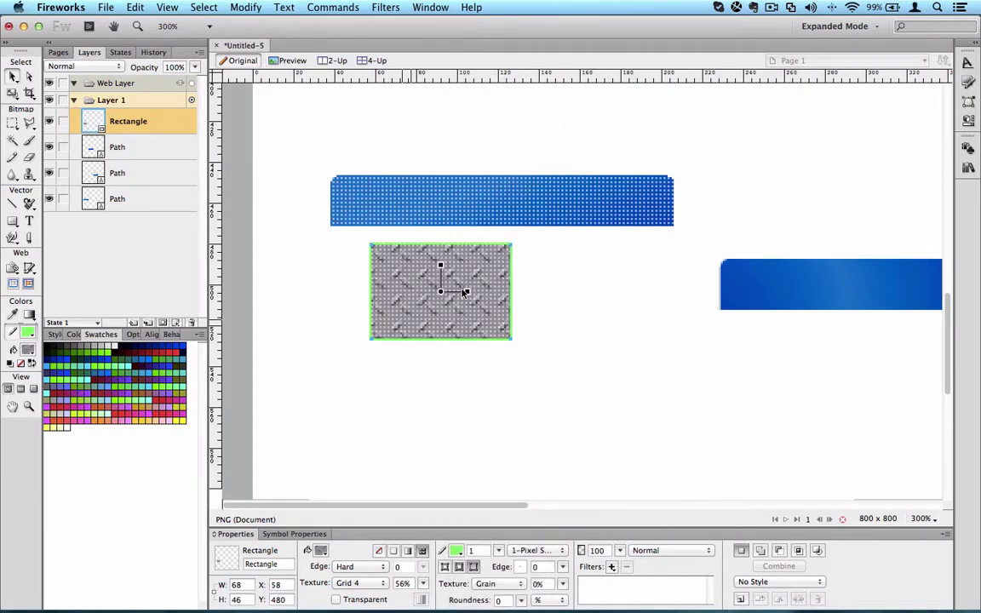
Step: Rotate, squash and rescale the diamond-plate pattern, and lower the grid texture to 21%
drag(467, 293, 496, 292)
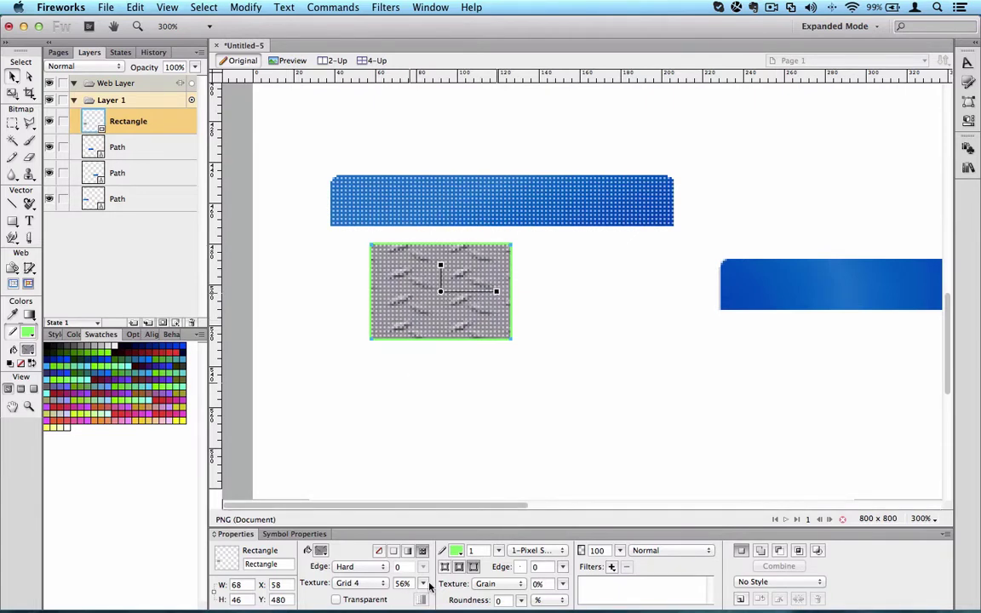
mouse_move(423, 584)
mouse_down()
mouse_move(423, 595)
mouse_move(424, 586)
mouse_up()
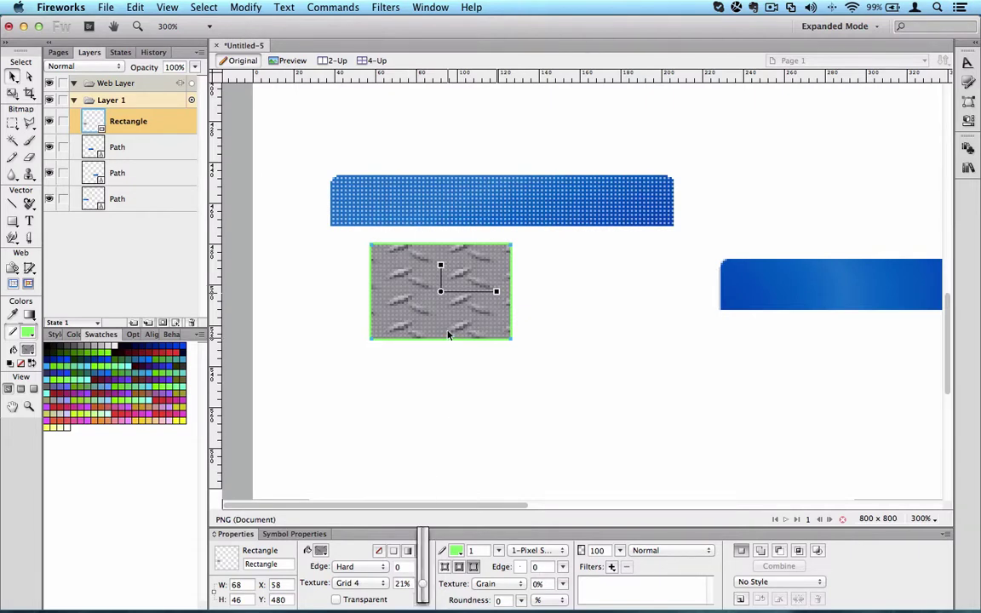
click(442, 275)
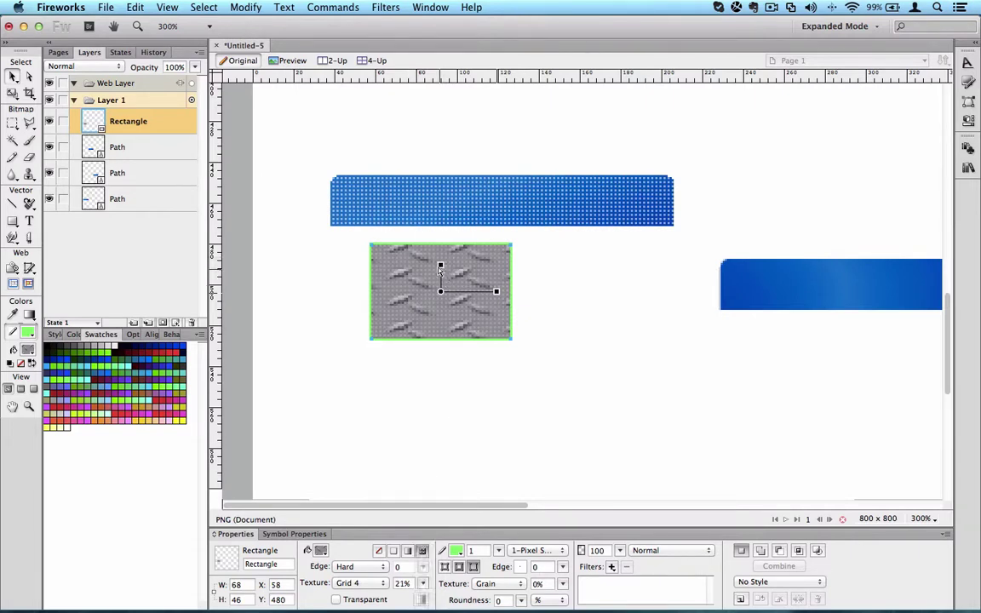
drag(441, 267, 443, 274)
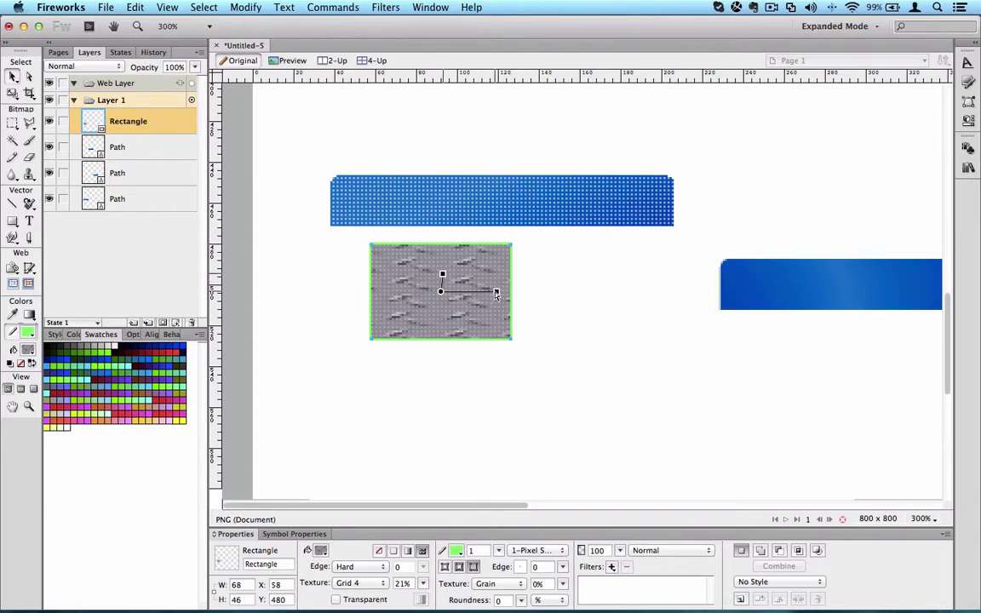
drag(495, 294, 444, 284)
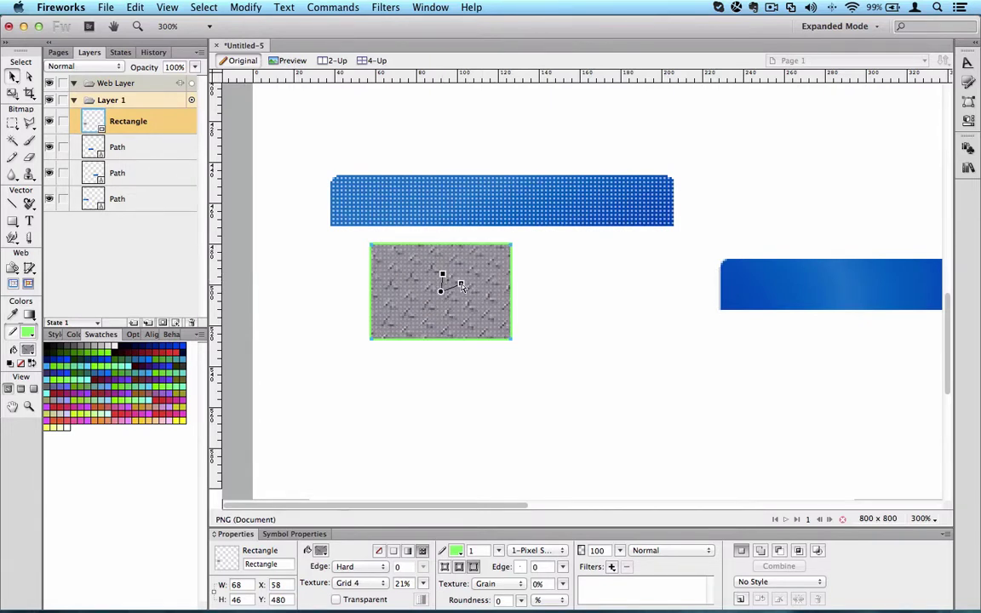
click(420, 385)
key(super+minus)
key(super+minus)
key(super+equal)
key(super+equal)
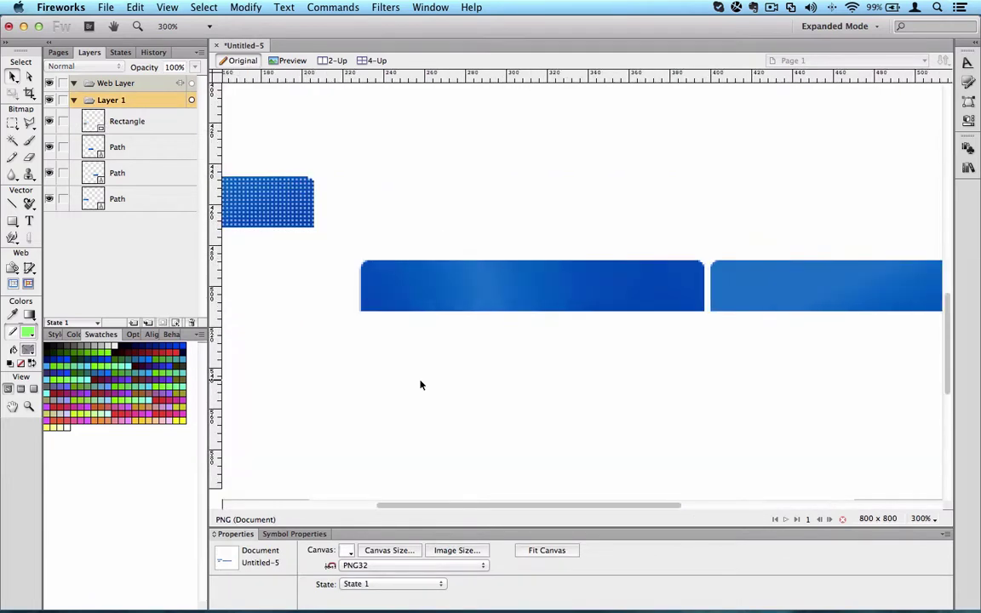
scroll(421, 384, left, 10)
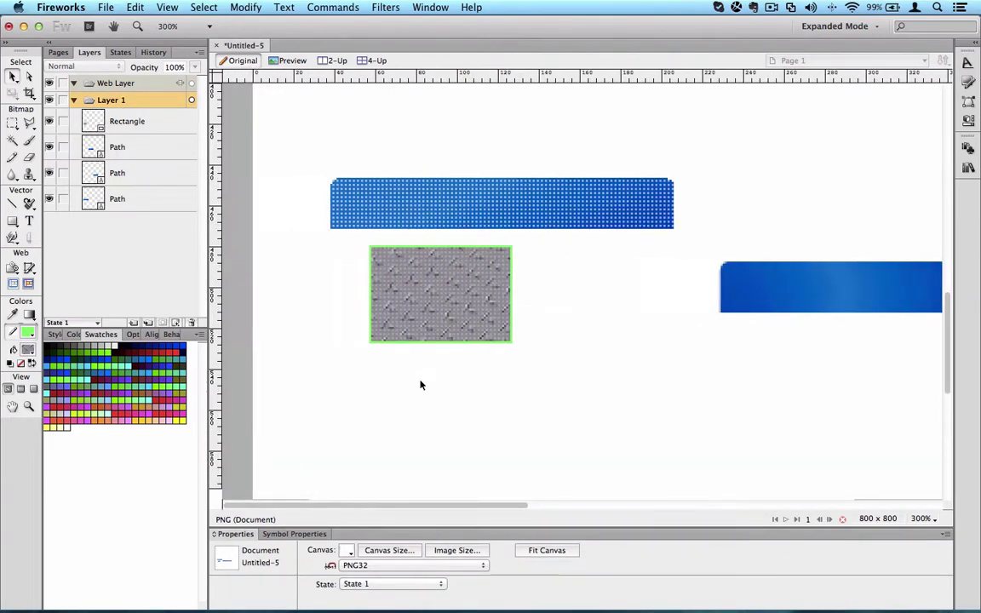
click(442, 280)
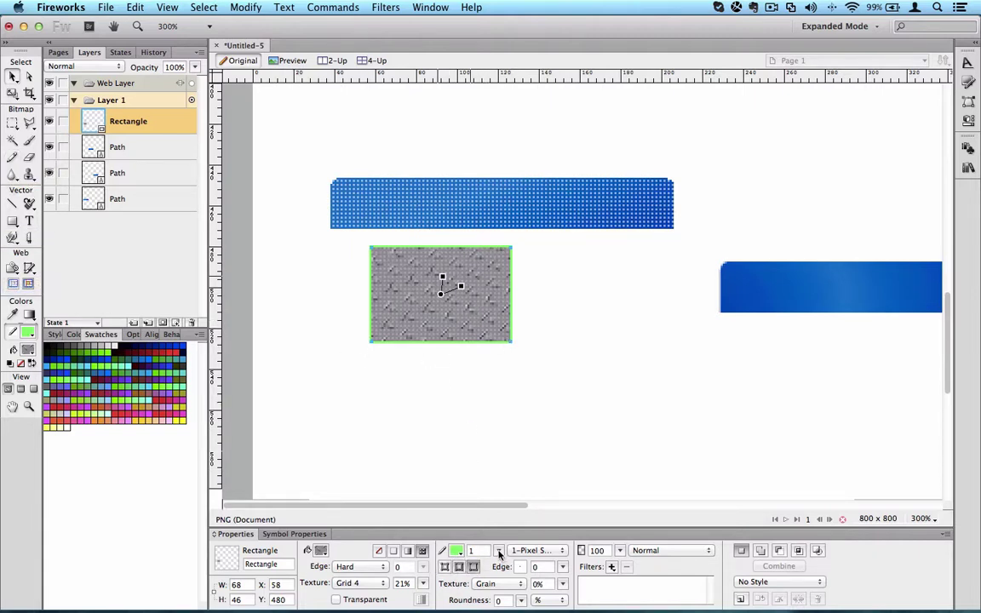
Step: Set the rectangle's outline to 2 pixels wide and dark blue
drag(499, 553, 499, 501)
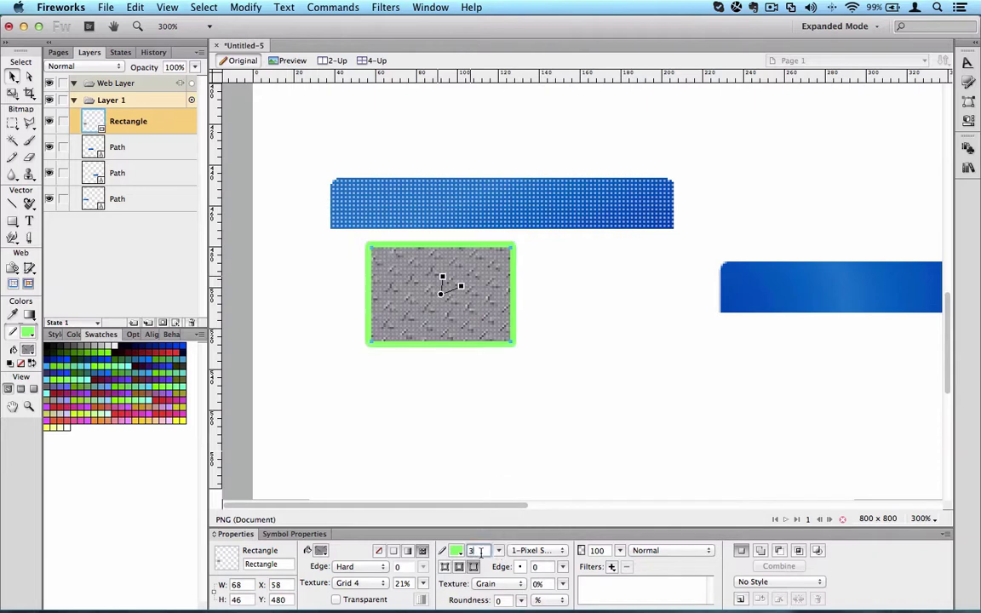
click(480, 553)
key(BackSpace)
text(2)
click(459, 552)
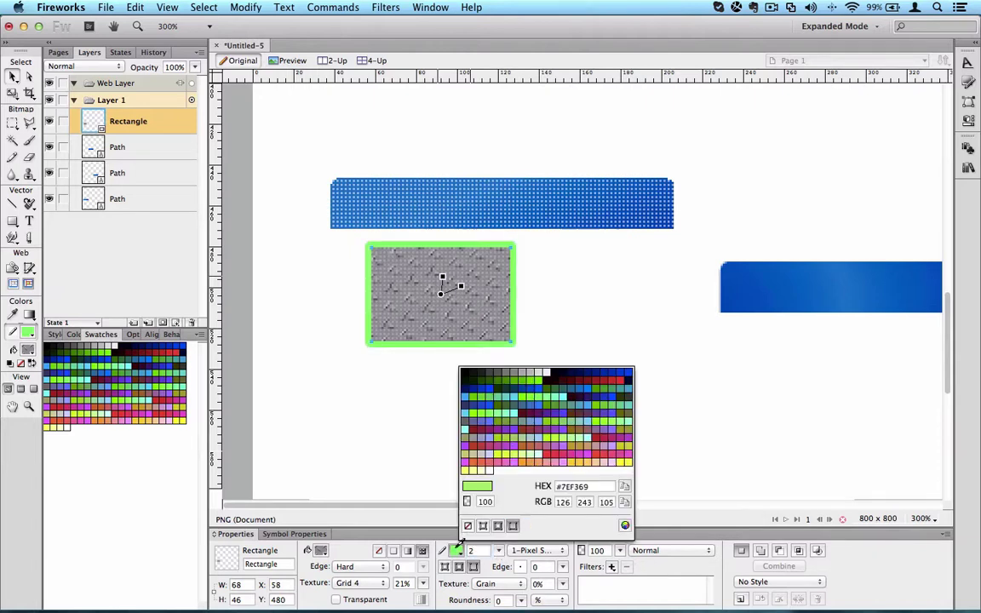
click(608, 373)
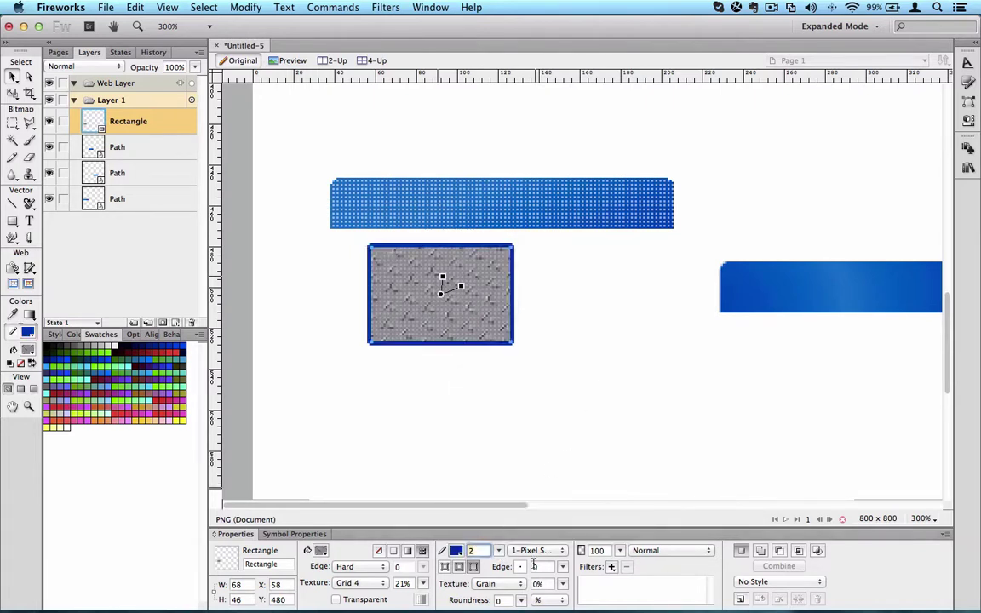
Step: Apply the Basic Soft Line stroke, then browse the Calligraphy stroke styles
click(528, 553)
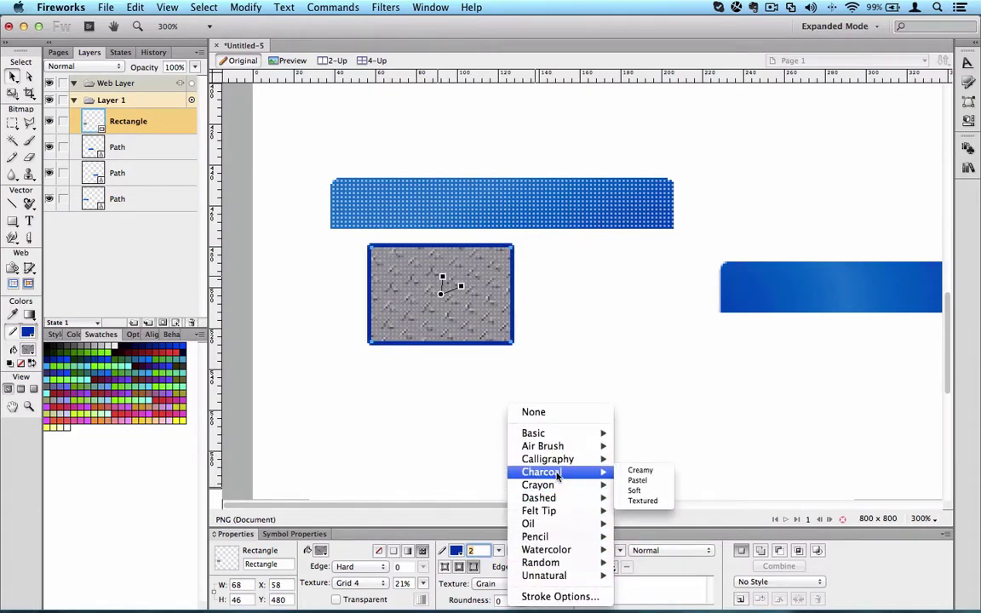
mouse_move(539, 437)
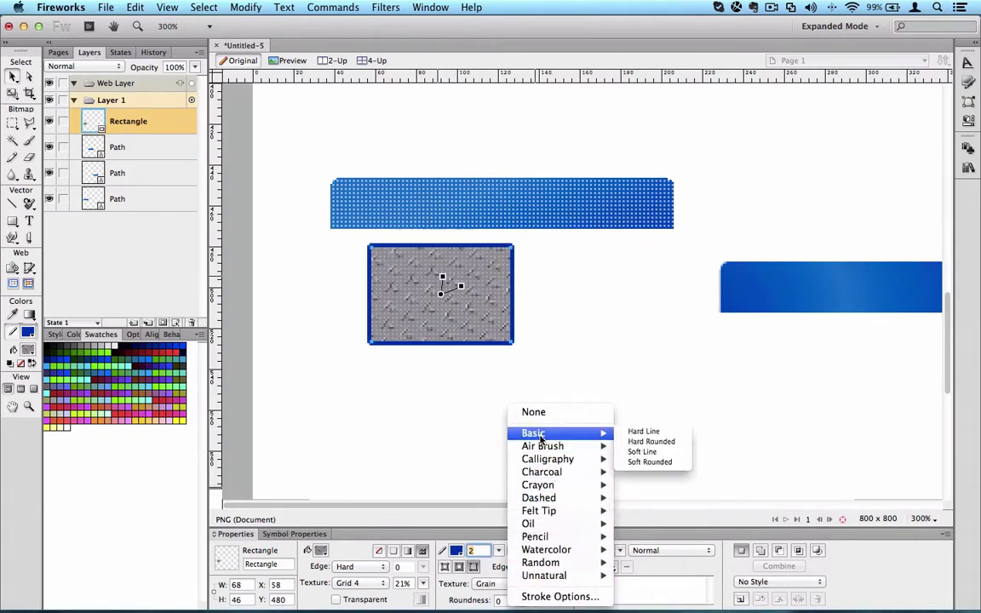
click(638, 453)
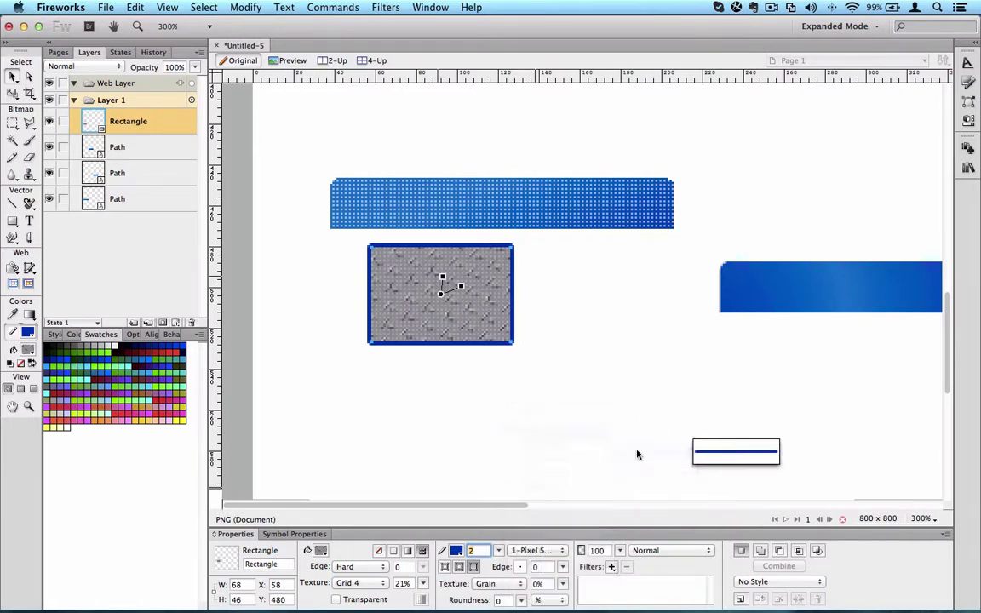
click(538, 552)
mouse_move(600, 472)
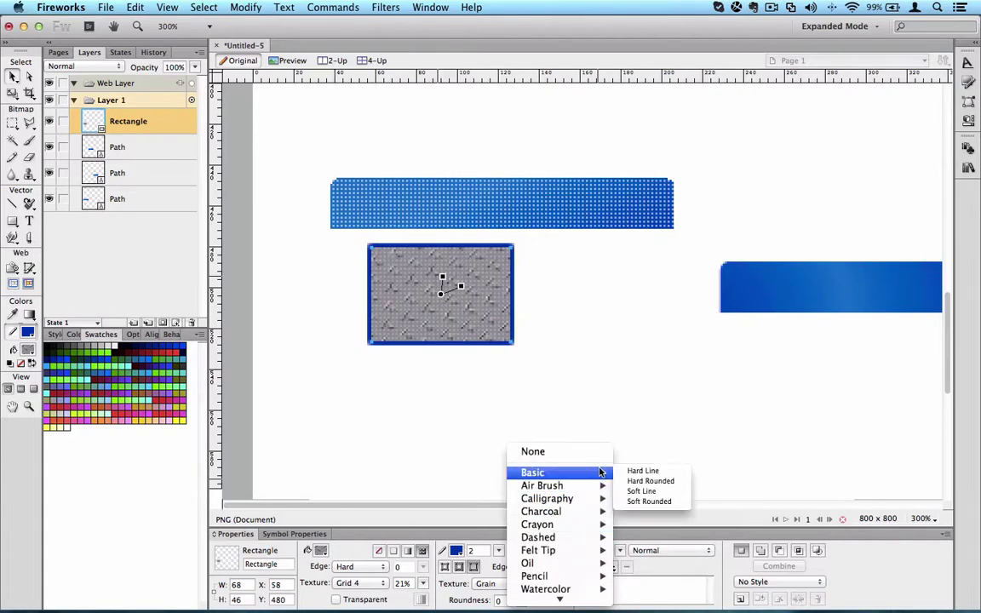
mouse_move(599, 498)
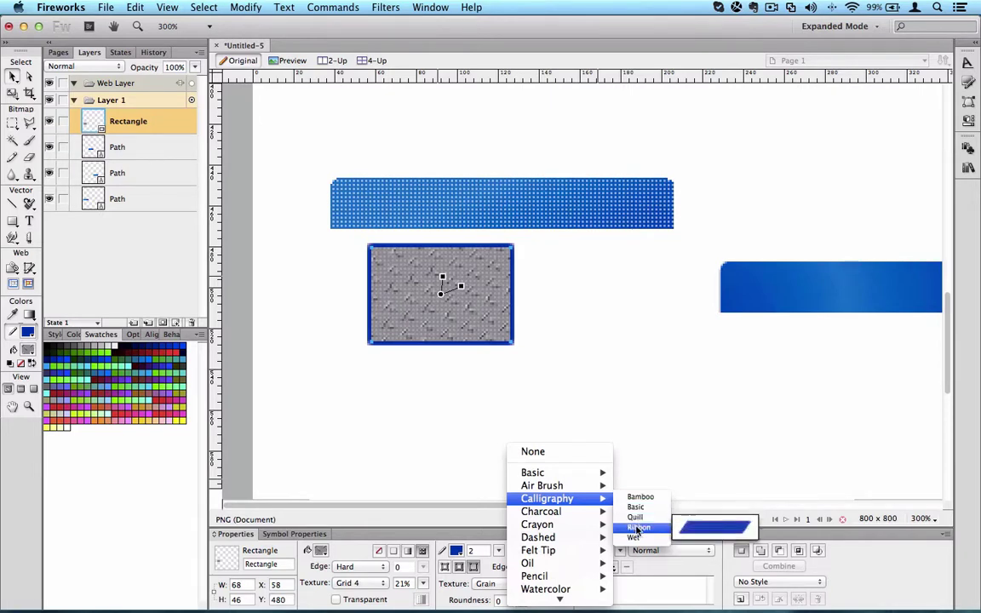
Step: Apply the Calligraphy Ribbon stroke and set its size to 13
click(639, 527)
click(492, 366)
click(485, 334)
mouse_move(500, 555)
mouse_down()
mouse_move(499, 543)
mouse_move(502, 564)
mouse_up()
click(498, 554)
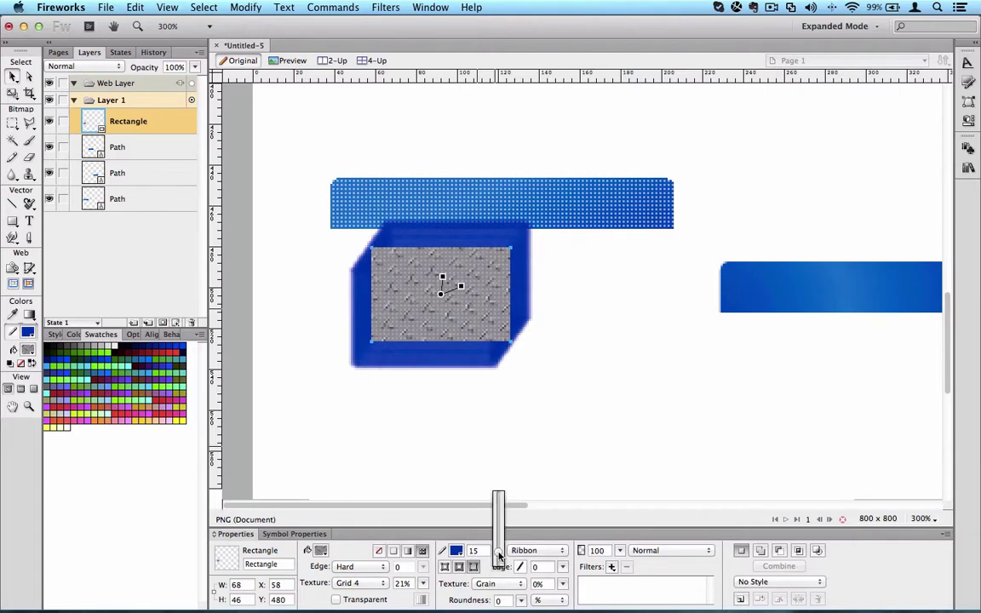
click(471, 442)
Step: Switch the stroke to Random Confetti, undoing an accidental move of the rectangle
click(454, 360)
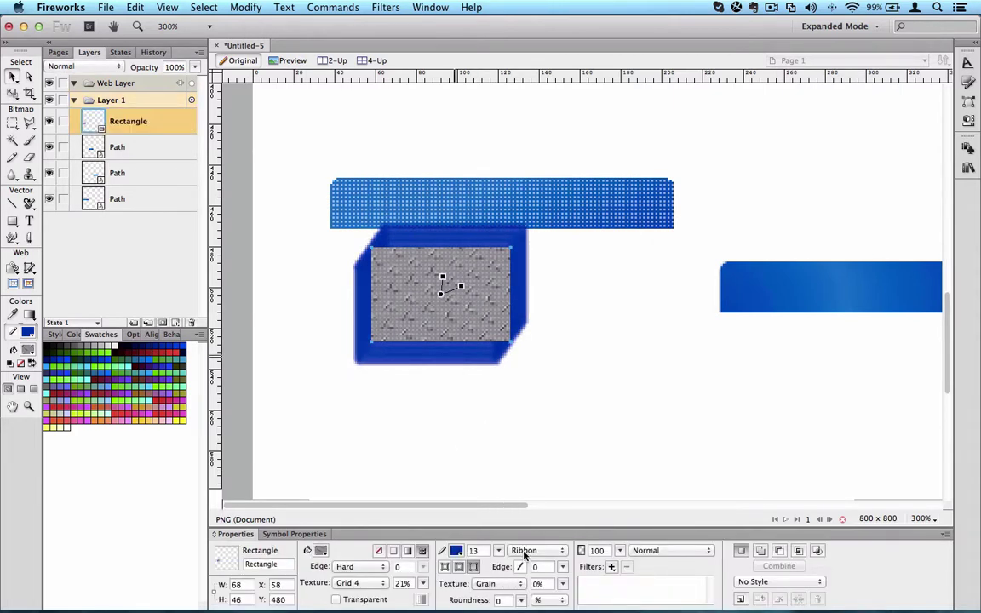
click(525, 552)
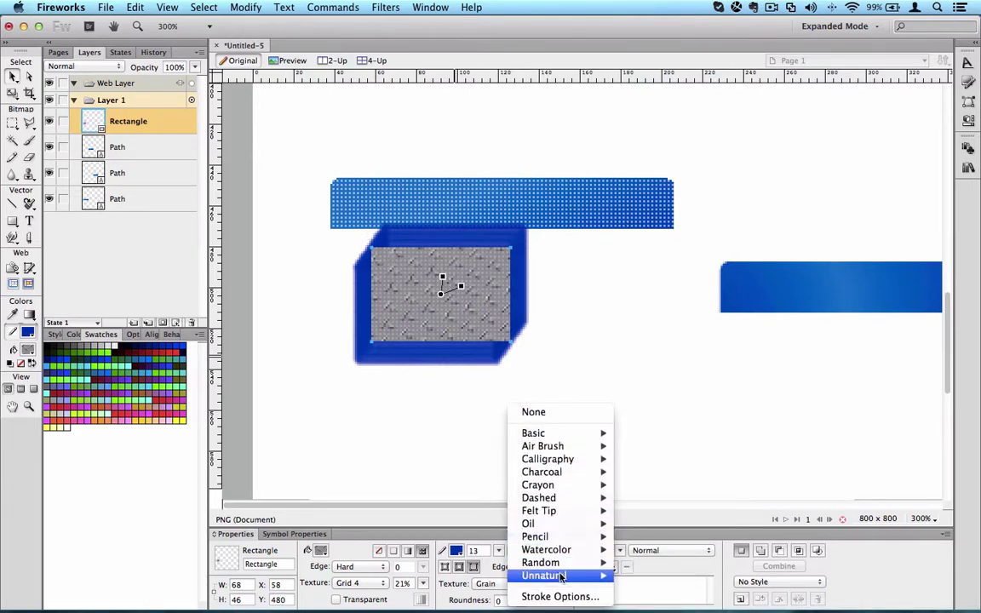
mouse_move(560, 576)
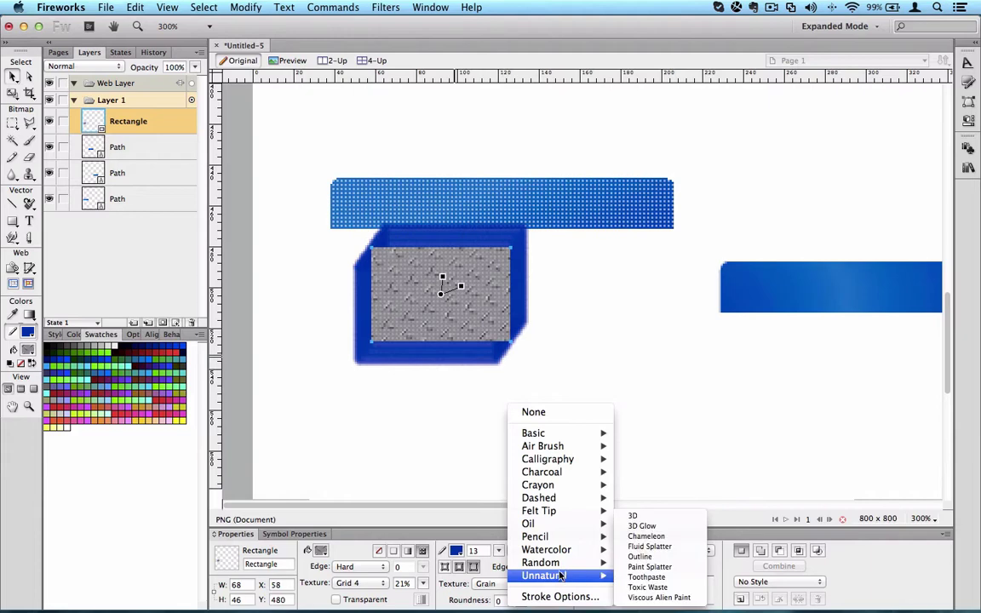
click(638, 554)
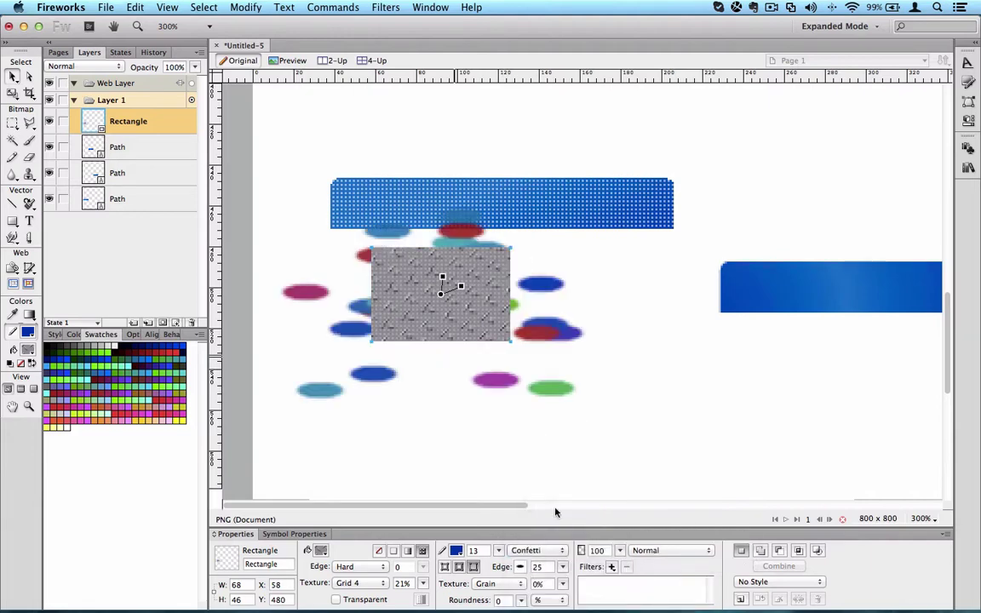
click(513, 467)
drag(460, 309, 529, 311)
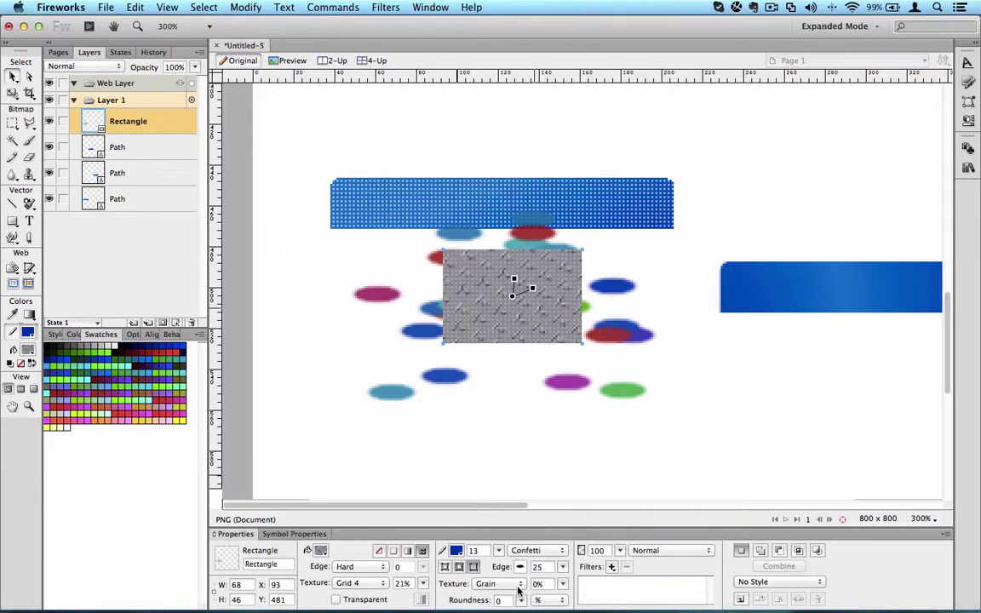
key(super+z)
click(486, 272)
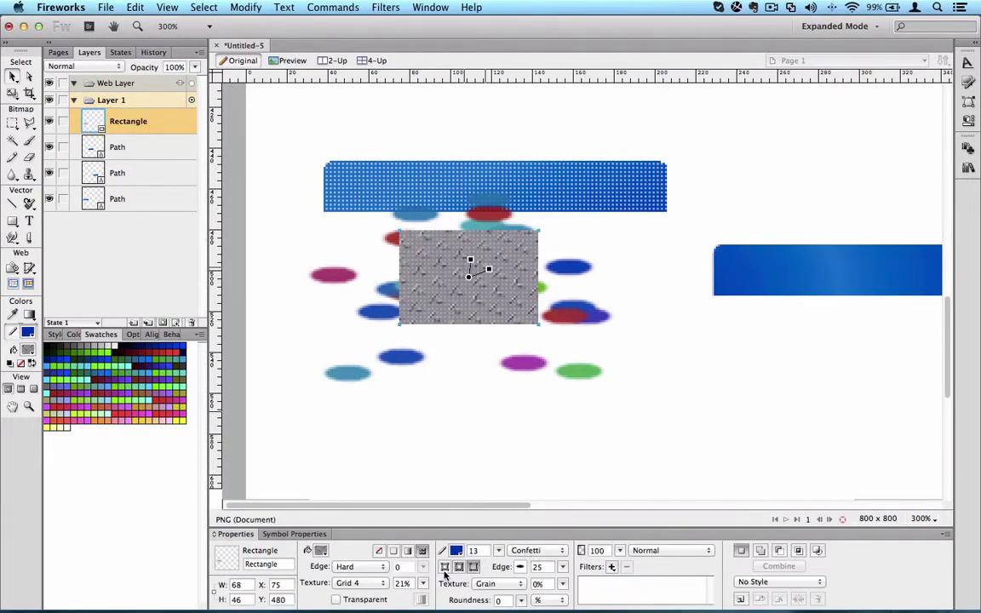
Step: Switch the stroke to a Basic Hard Line, thinned from 13 to 9 pixels
click(536, 549)
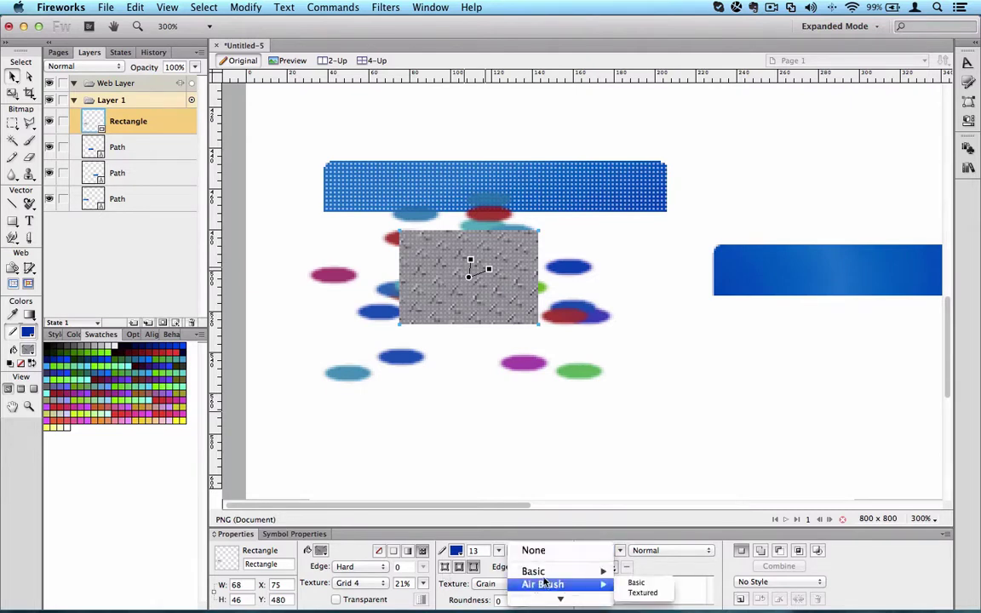
mouse_move(561, 571)
click(643, 567)
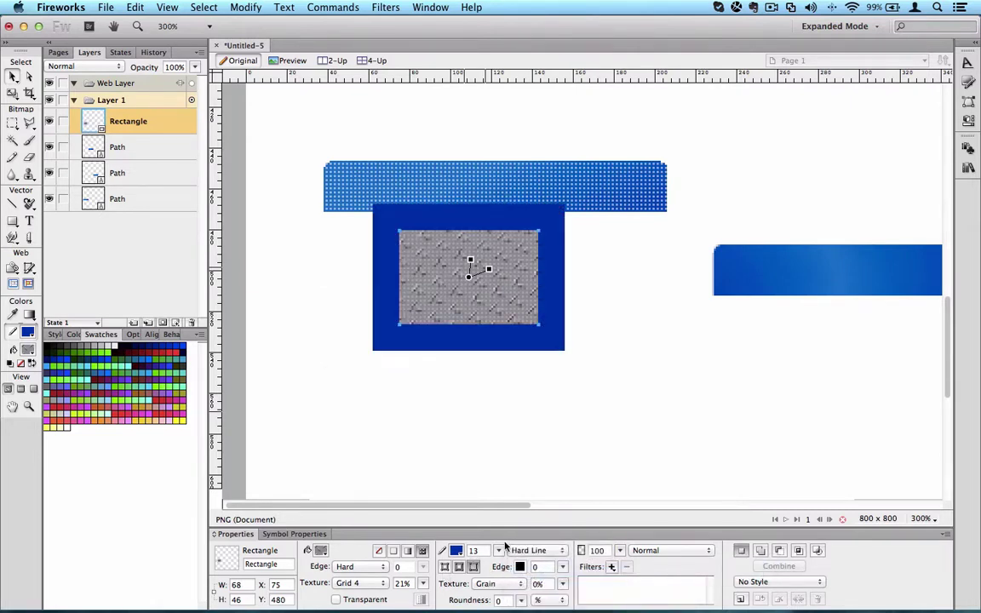
drag(499, 550, 450, 504)
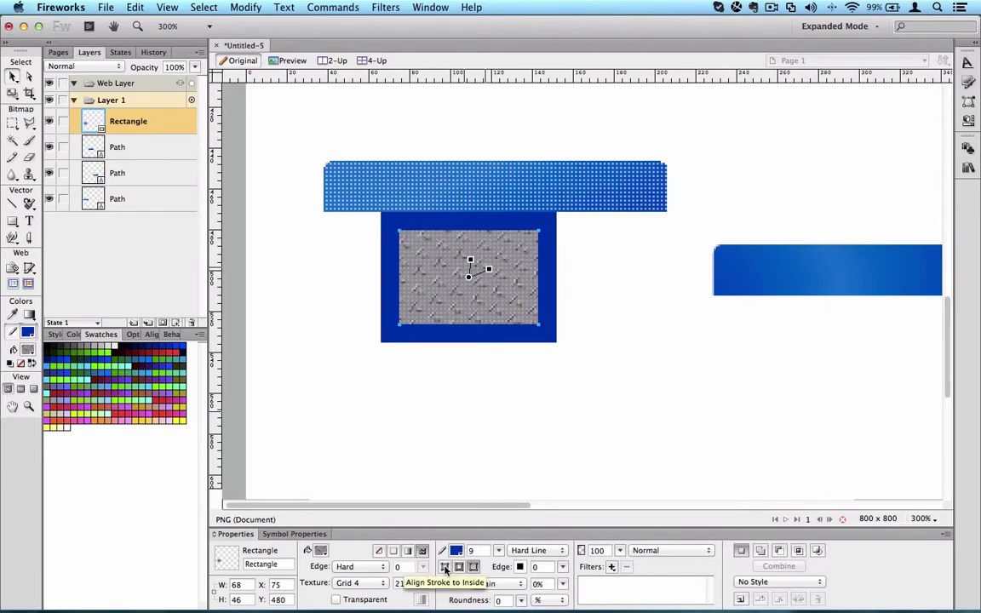
Step: Align the stroke to the outside of the rectangle and move the rectangle slightly down
click(445, 567)
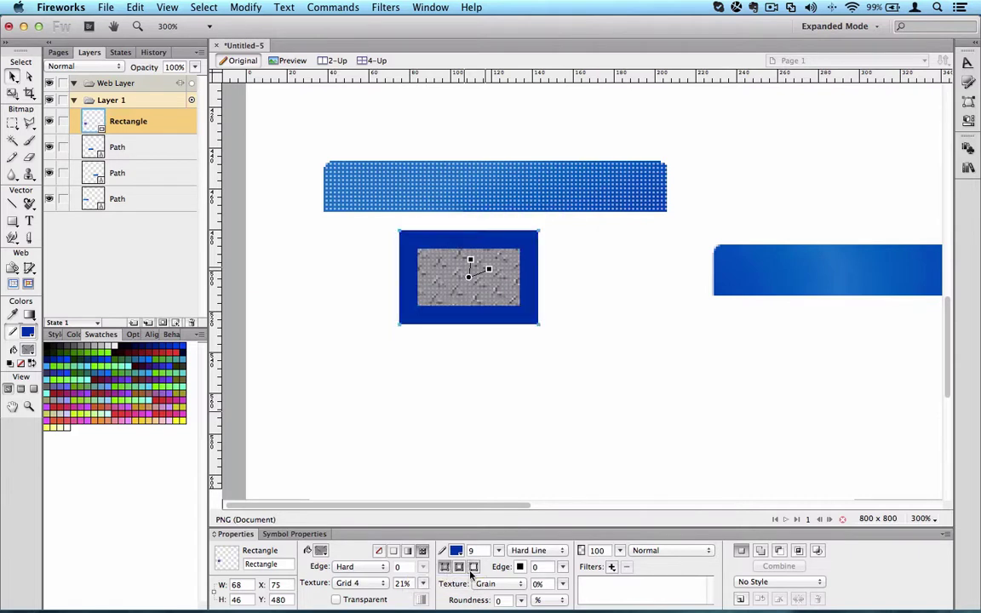
click(460, 568)
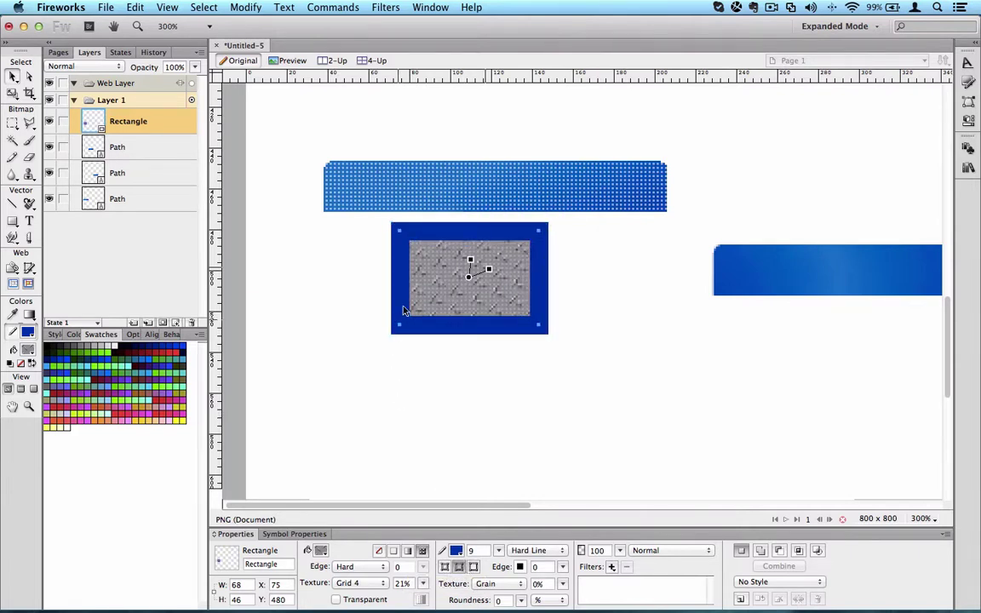
click(474, 567)
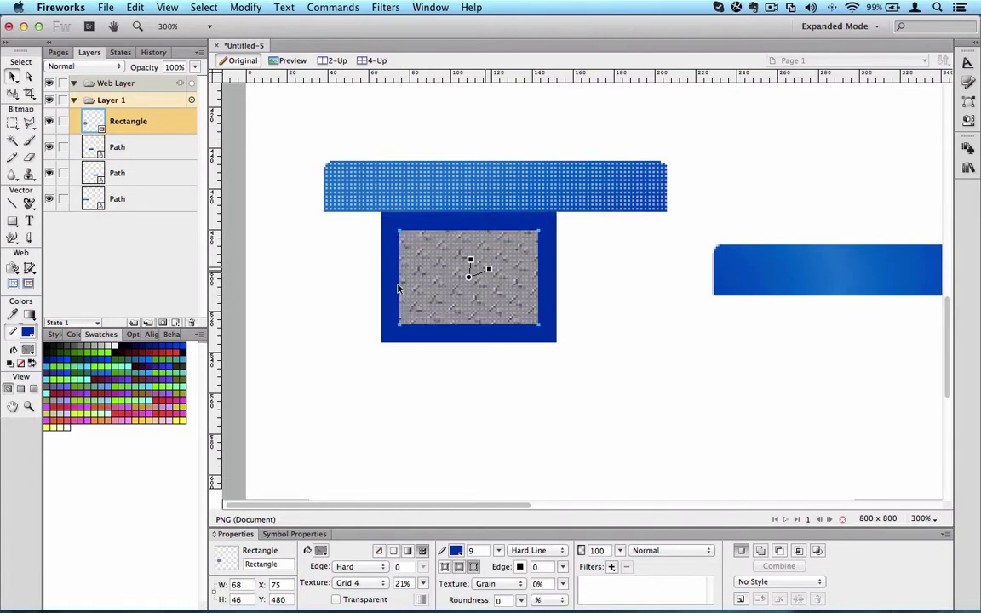
drag(444, 274, 437, 301)
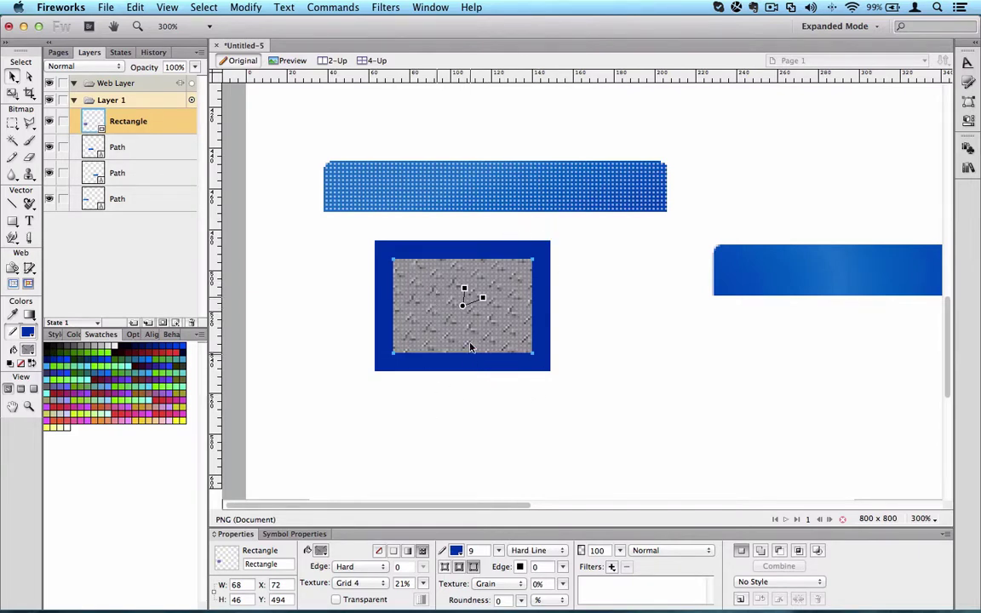
scroll(470, 347, left, 1)
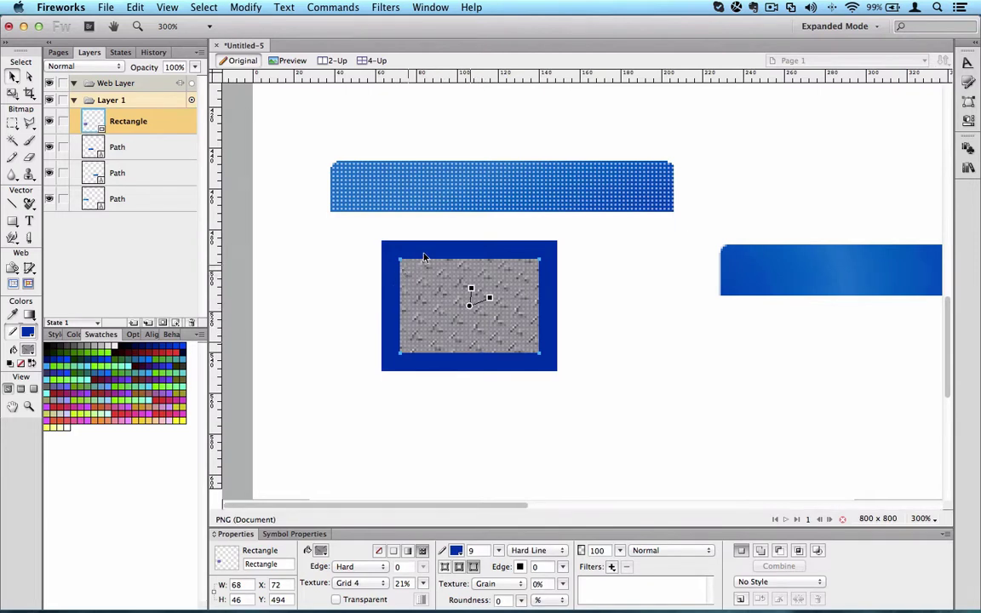
Step: Apply the Calligraphy Quill stroke at size 30 with edge softness 65
click(536, 552)
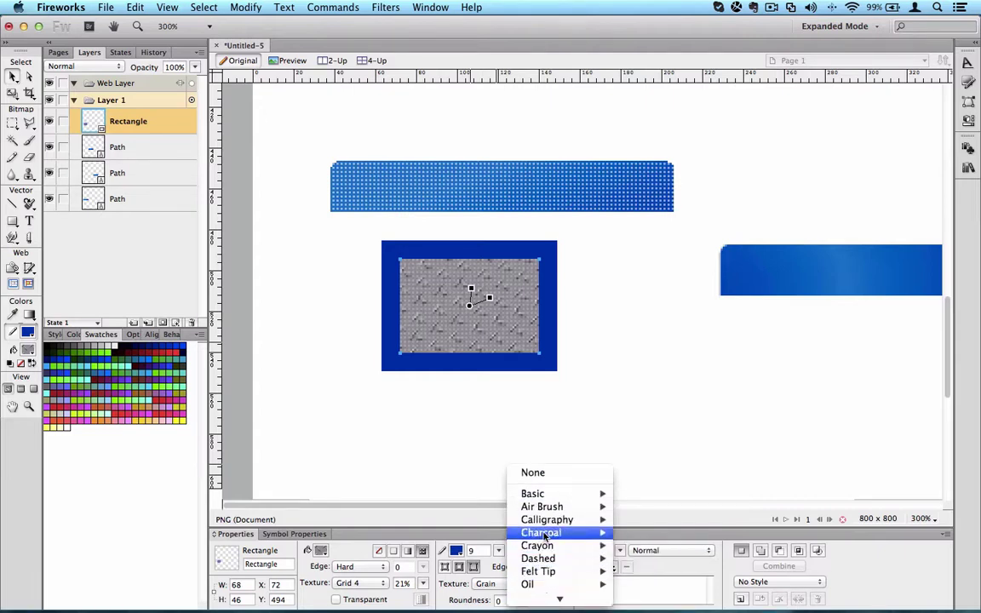
mouse_move(546, 519)
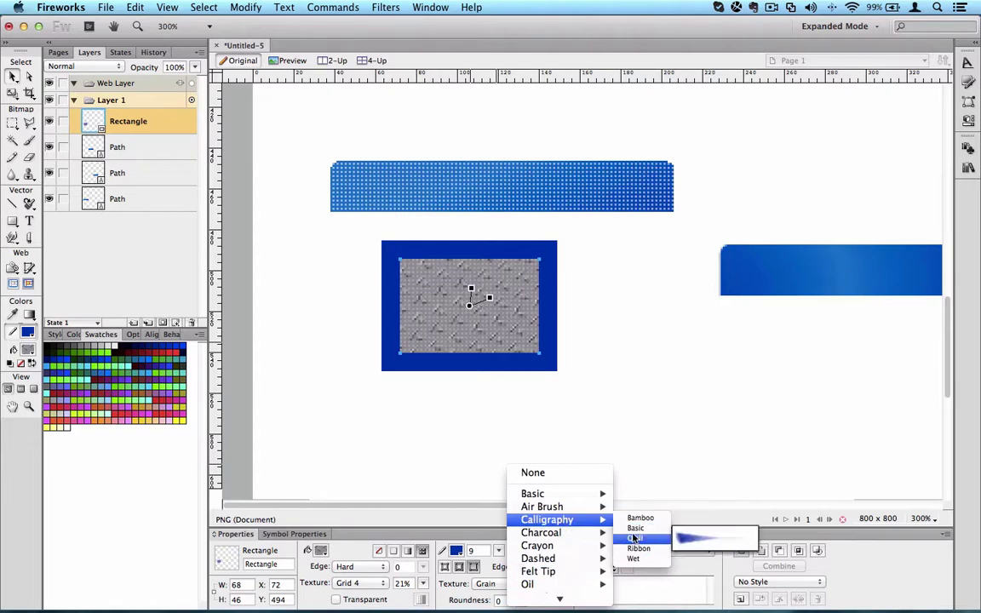
click(635, 538)
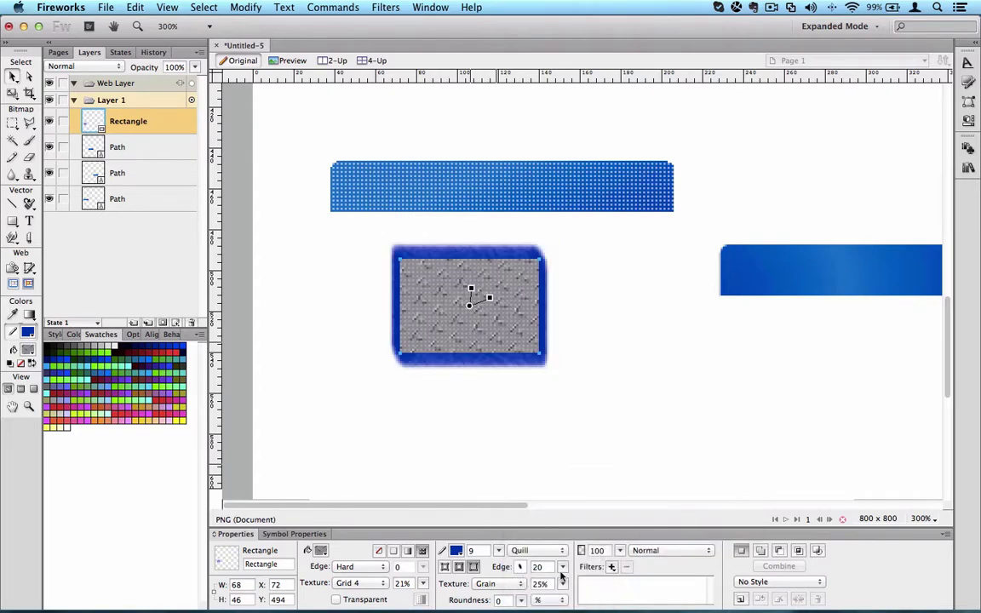
drag(562, 569, 562, 550)
click(499, 552)
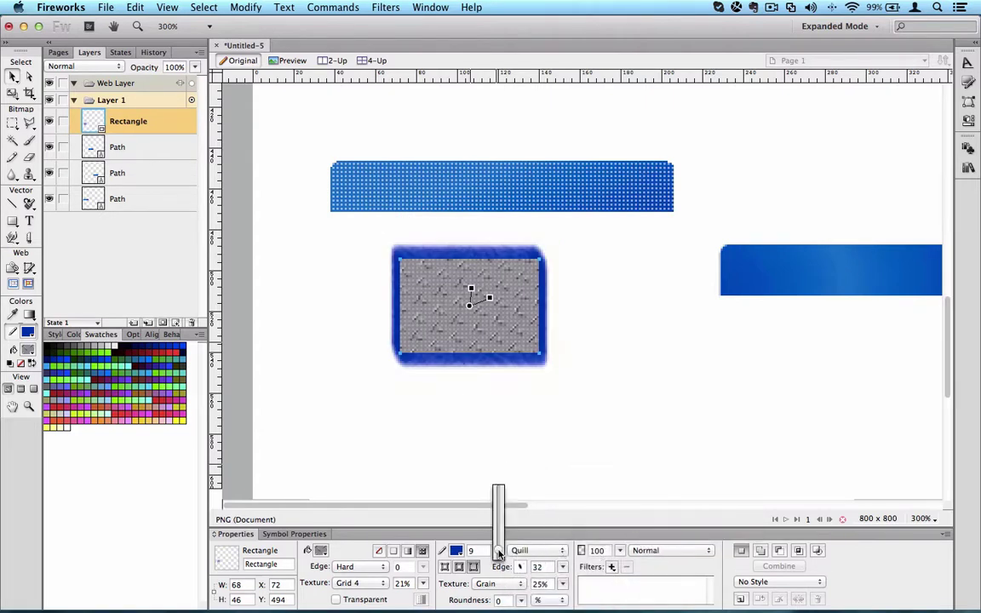
drag(499, 553, 499, 539)
mouse_move(561, 567)
mouse_down()
mouse_move(564, 584)
mouse_move(562, 531)
mouse_move(562, 567)
mouse_up()
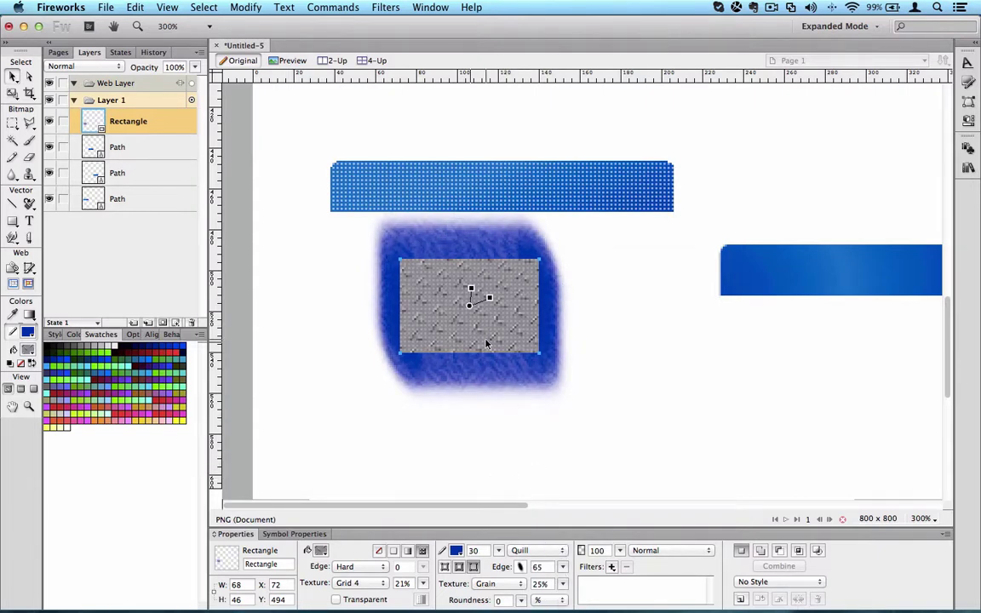
Step: Give the stroke a Dots-Small 2 texture at 75%
click(508, 584)
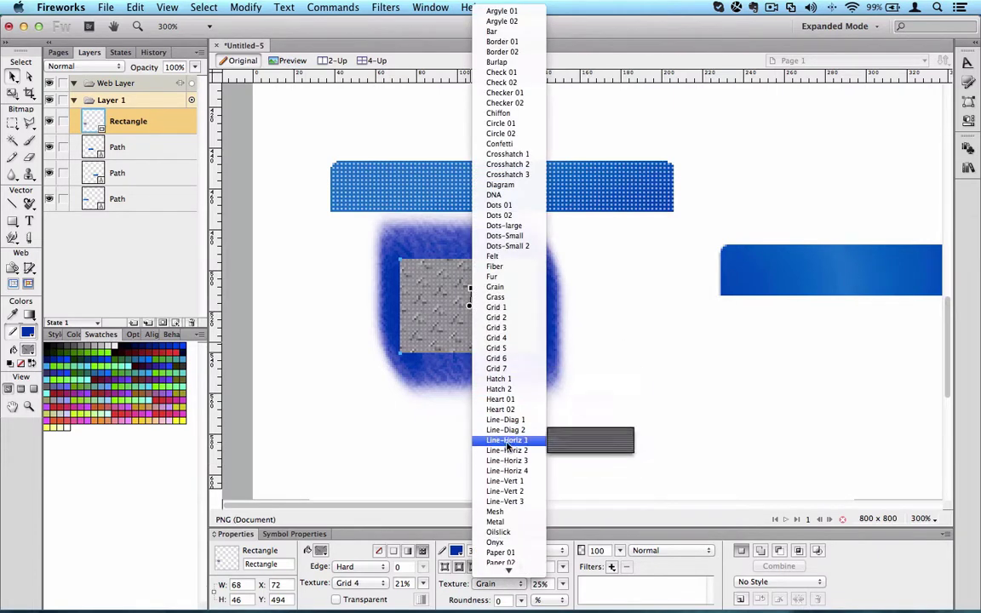
click(512, 246)
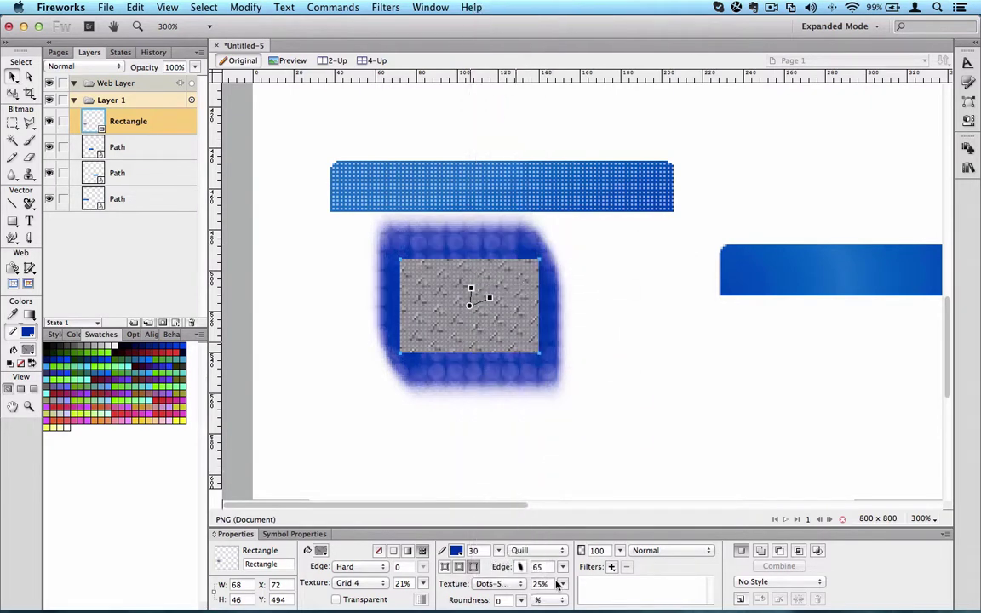
drag(562, 584, 562, 555)
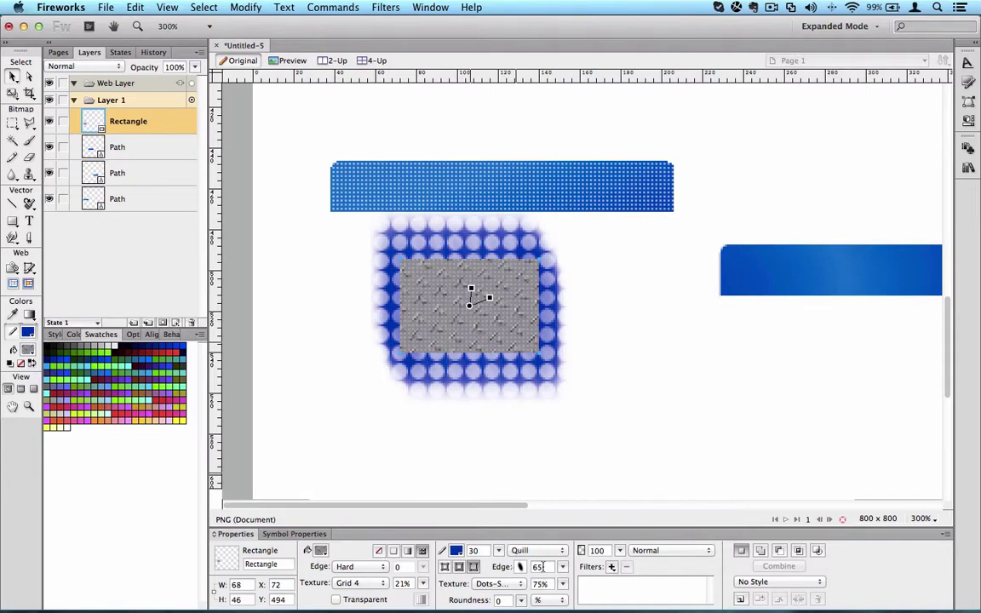
Step: Change the rectangle's stroke category to a solid Basic Hard Line
click(540, 550)
mouse_move(588, 550)
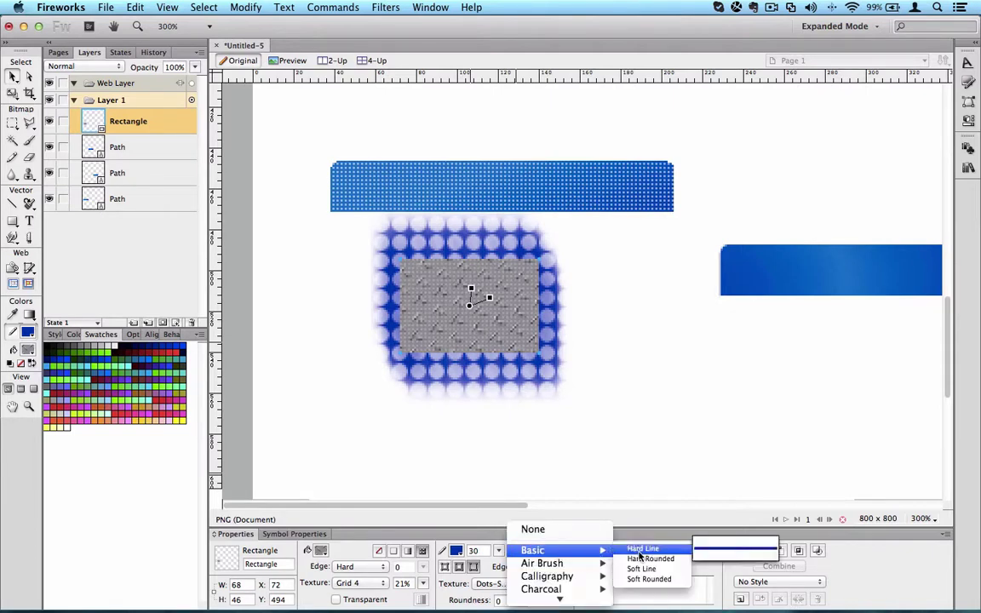
click(640, 550)
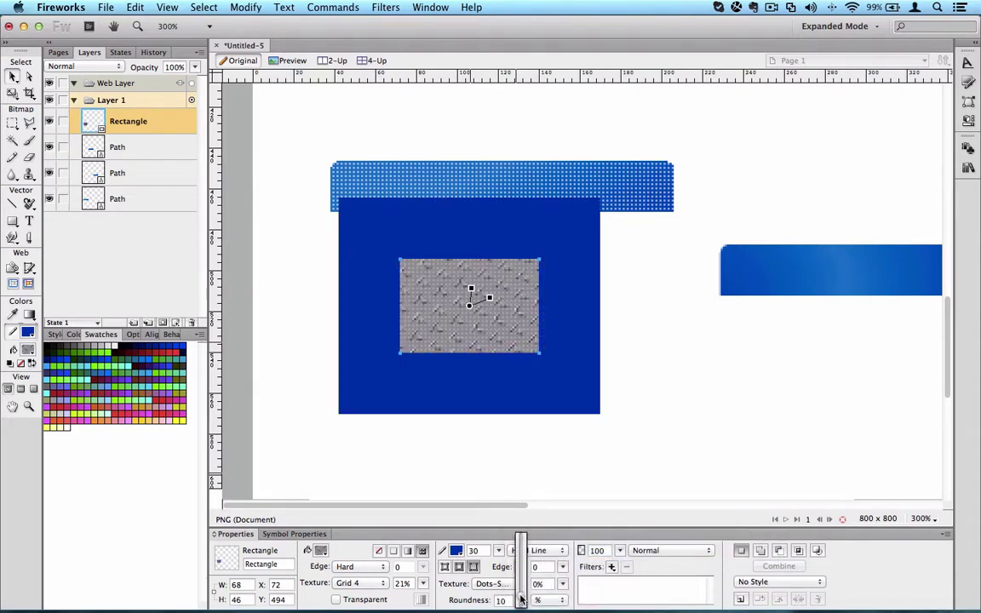
Step: Round the border's corners, switching Roundness units to pixels at 19 px
drag(521, 596, 522, 551)
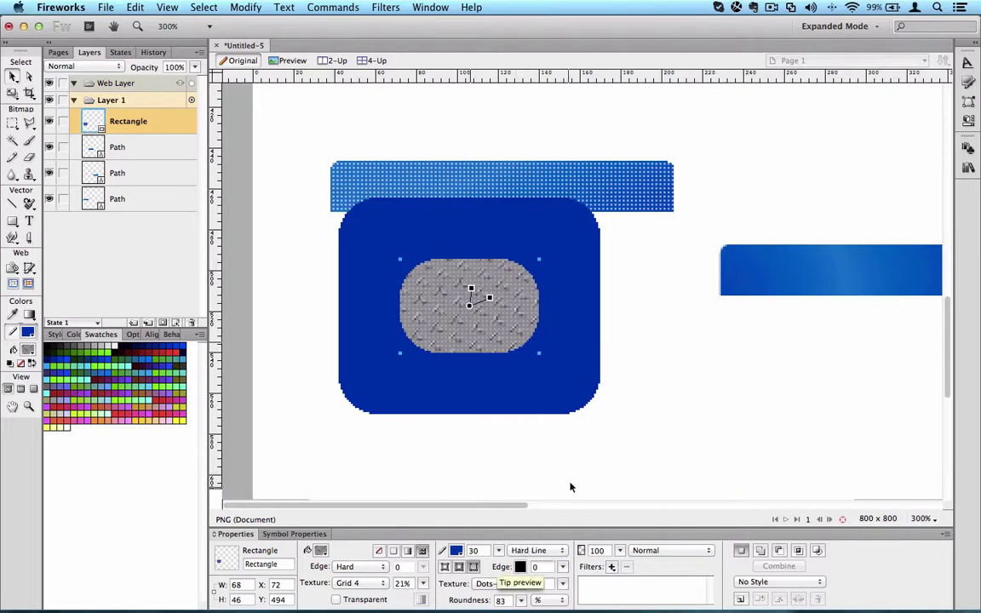
click(539, 600)
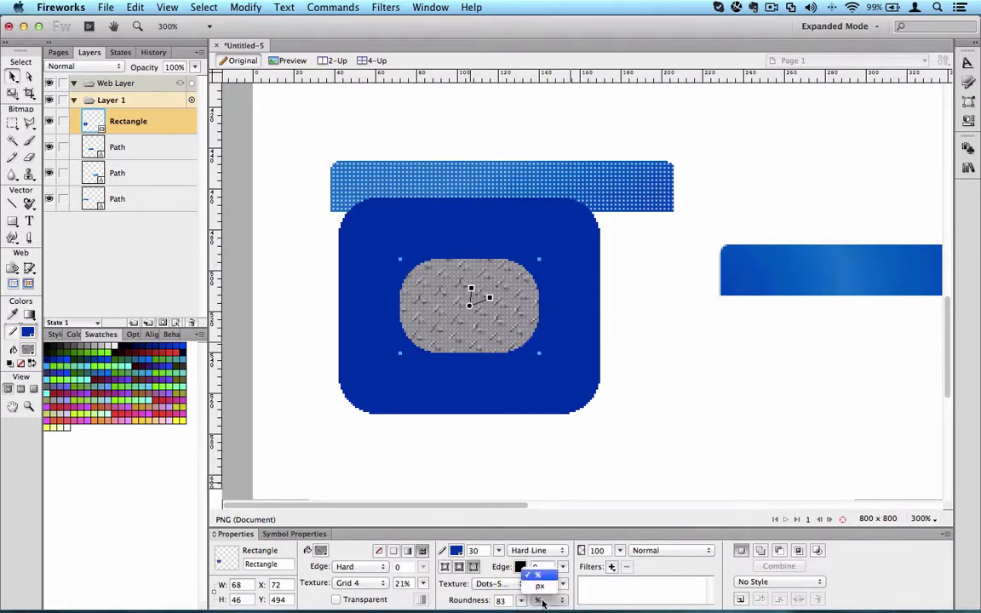
click(539, 587)
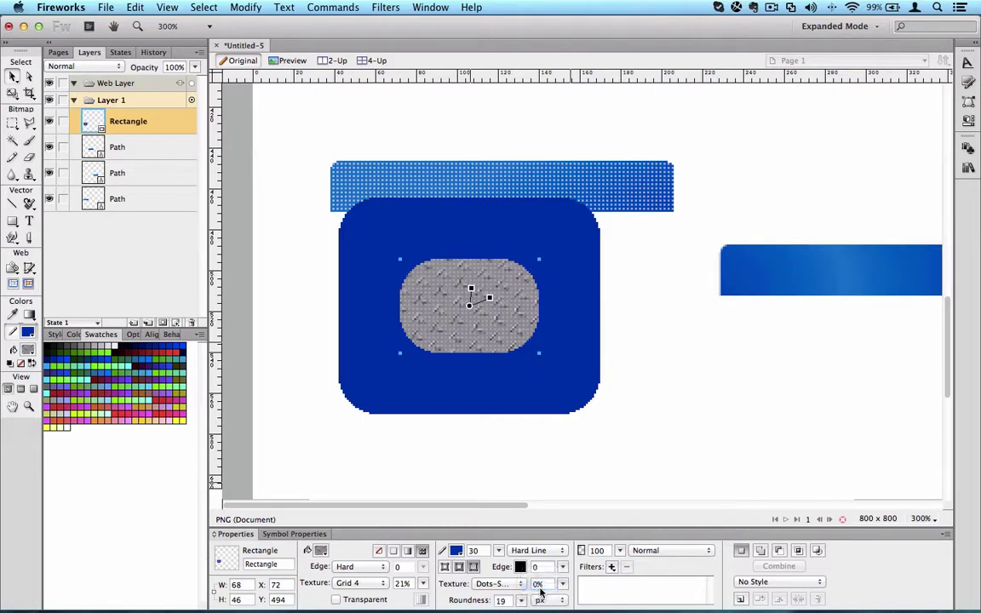